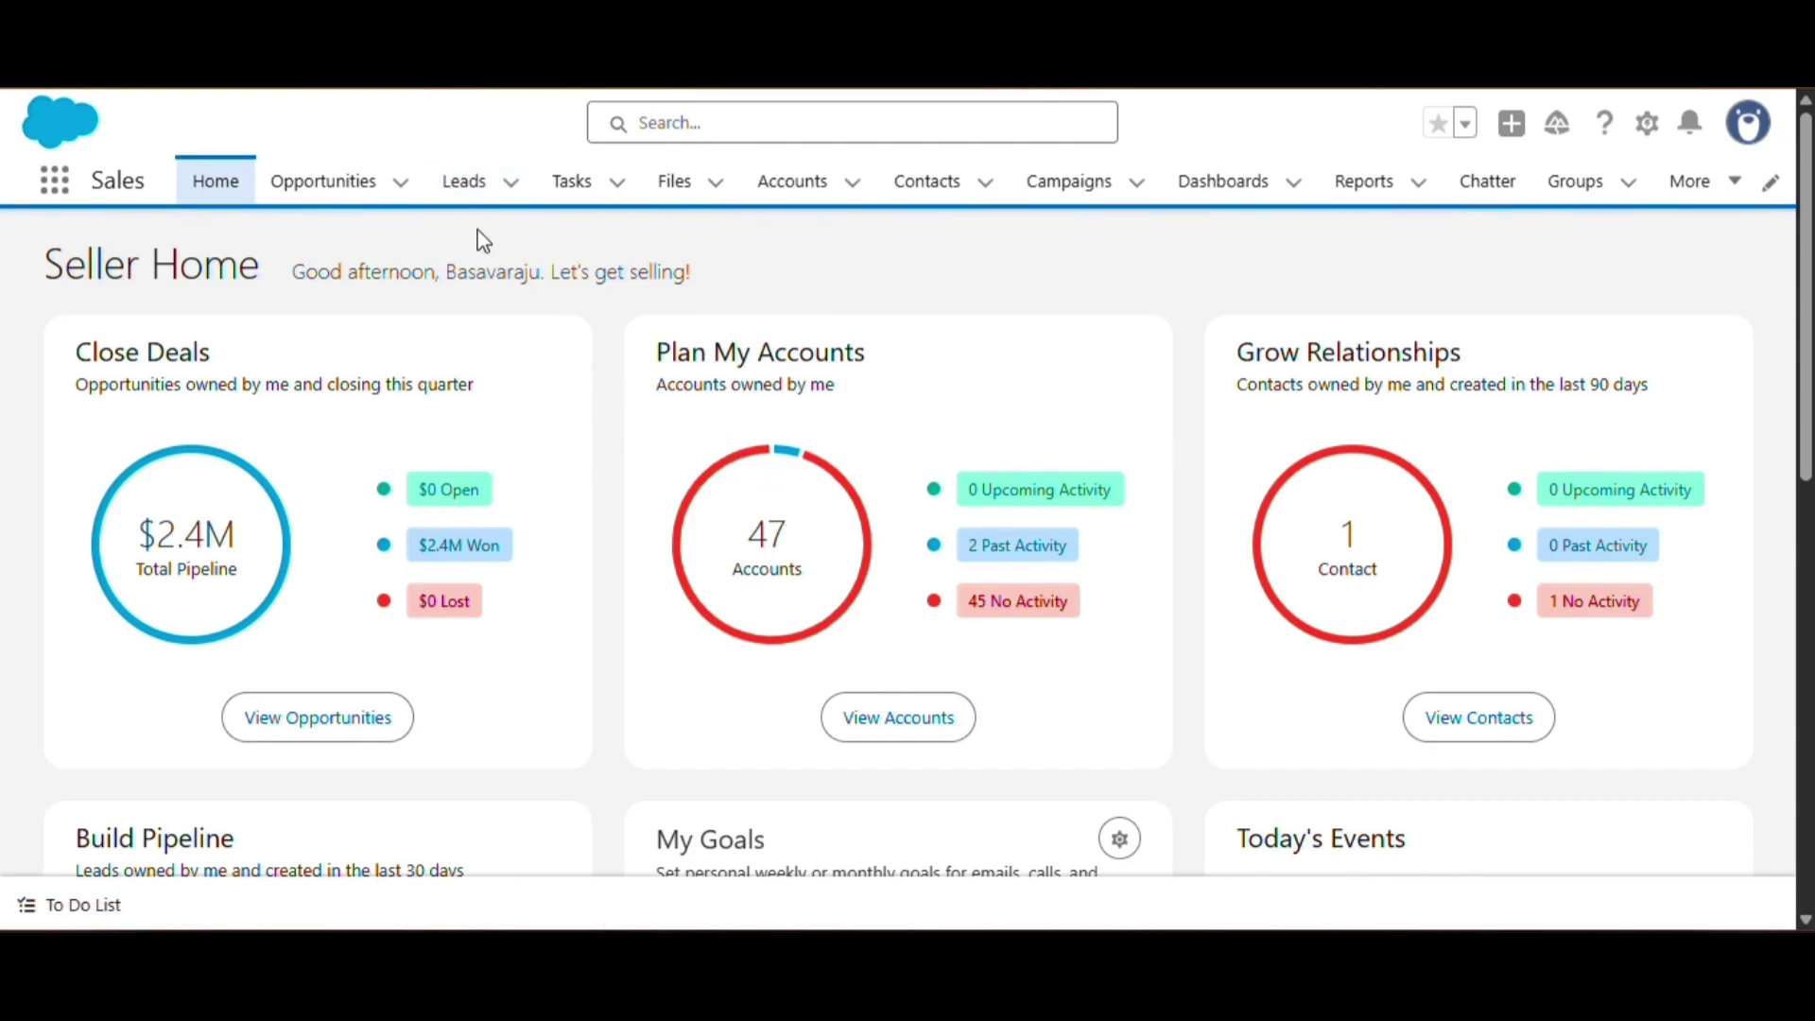
Open the list of recently viewed leads.
{"action": "left_click", "coordinate": [466, 187]}
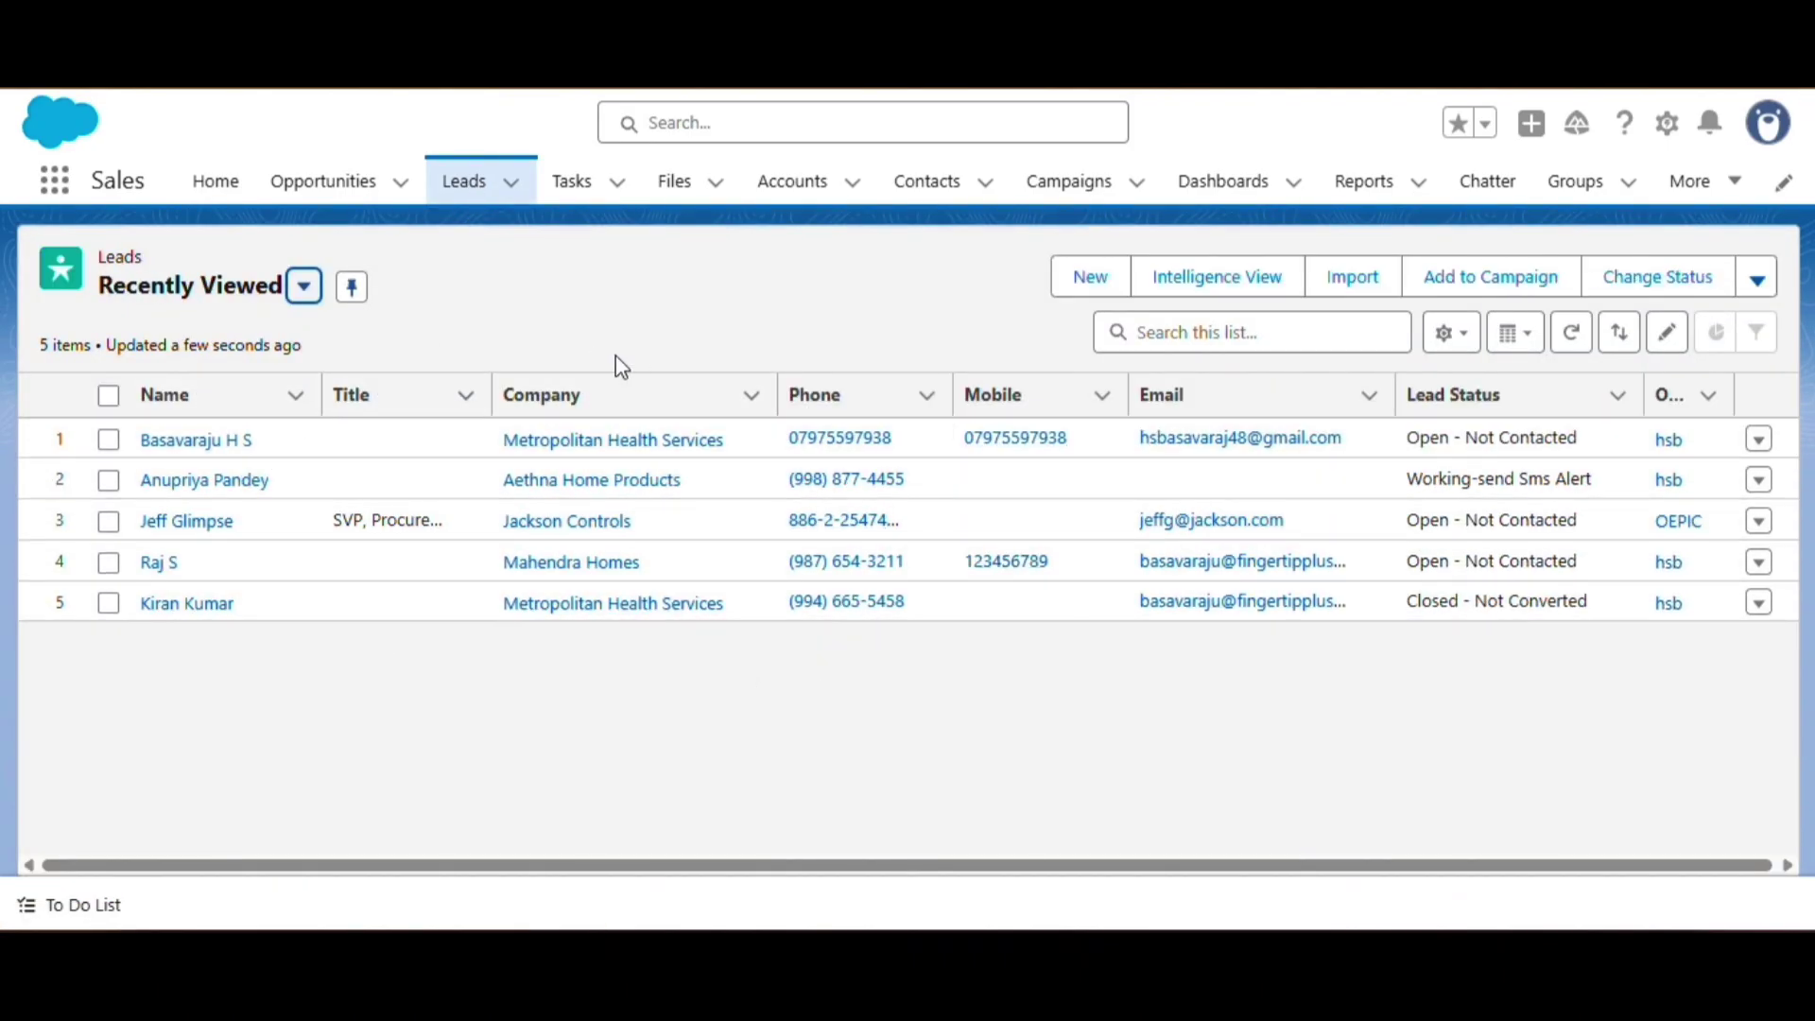
{"action": "left_click", "coordinate": [520, 395]}
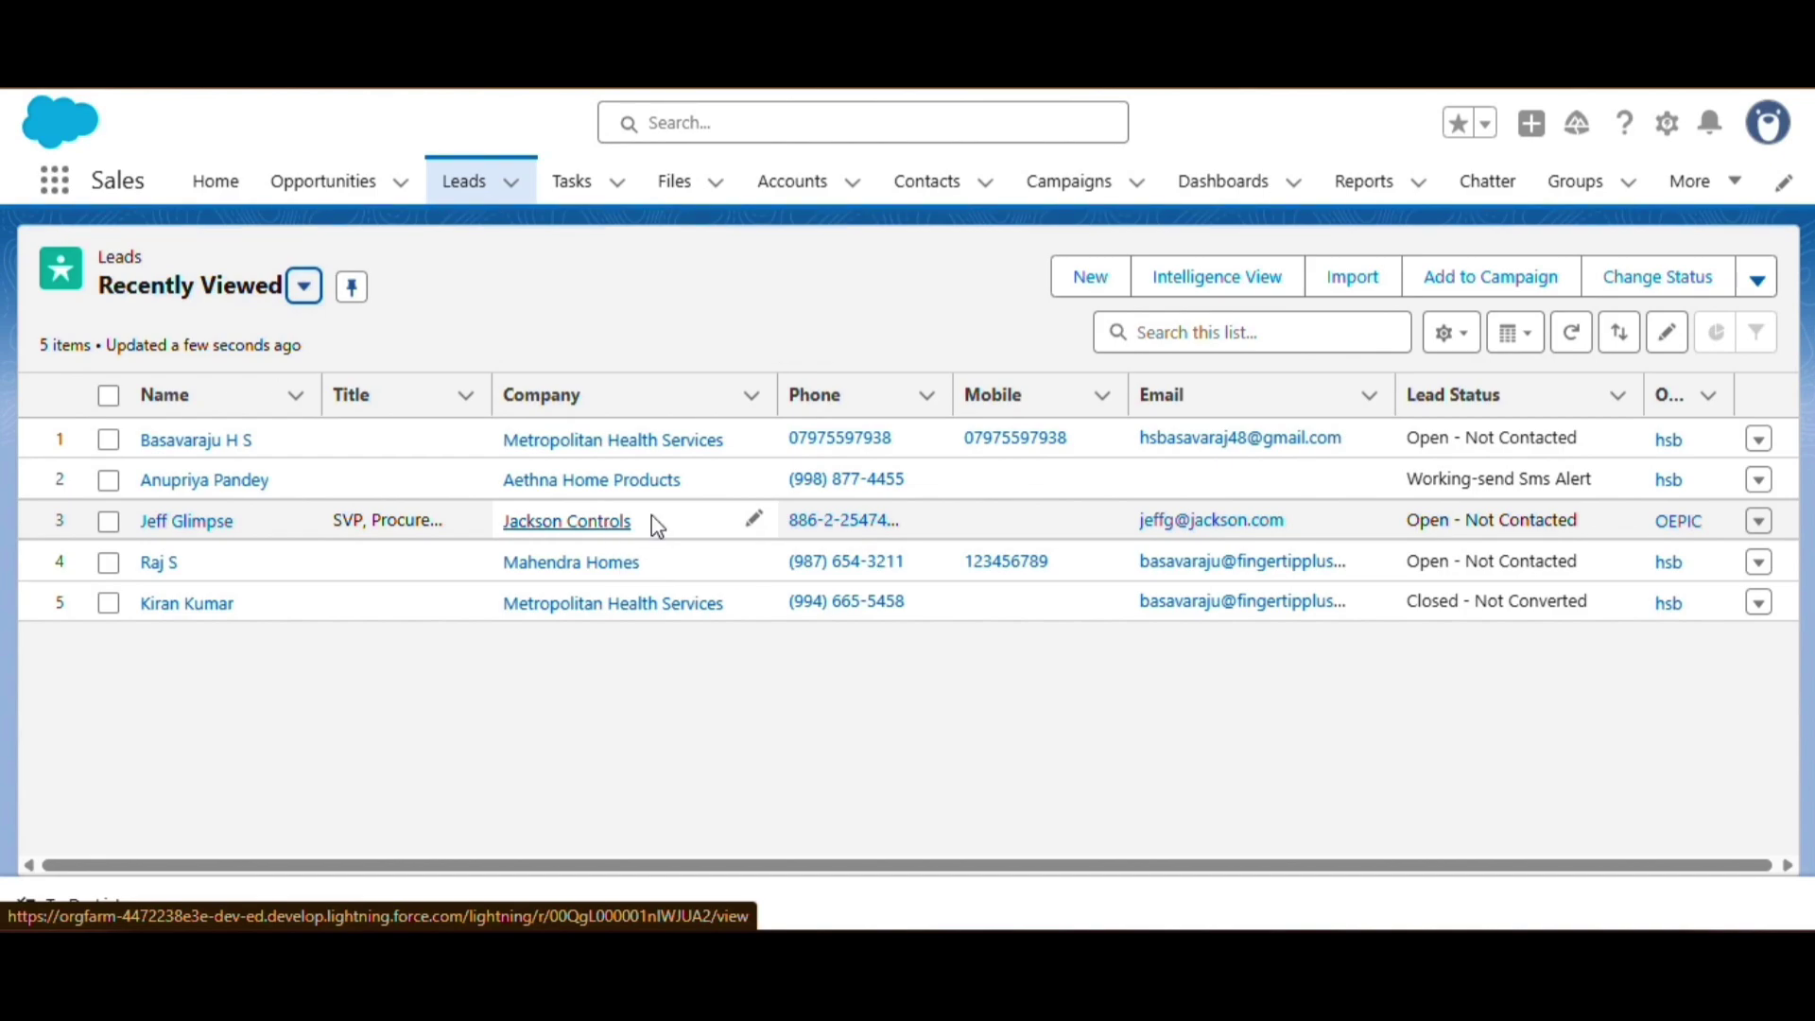
Open the Object Manager in Setup and start a new custom object.
{"action": "left_click", "coordinate": [1666, 125]}
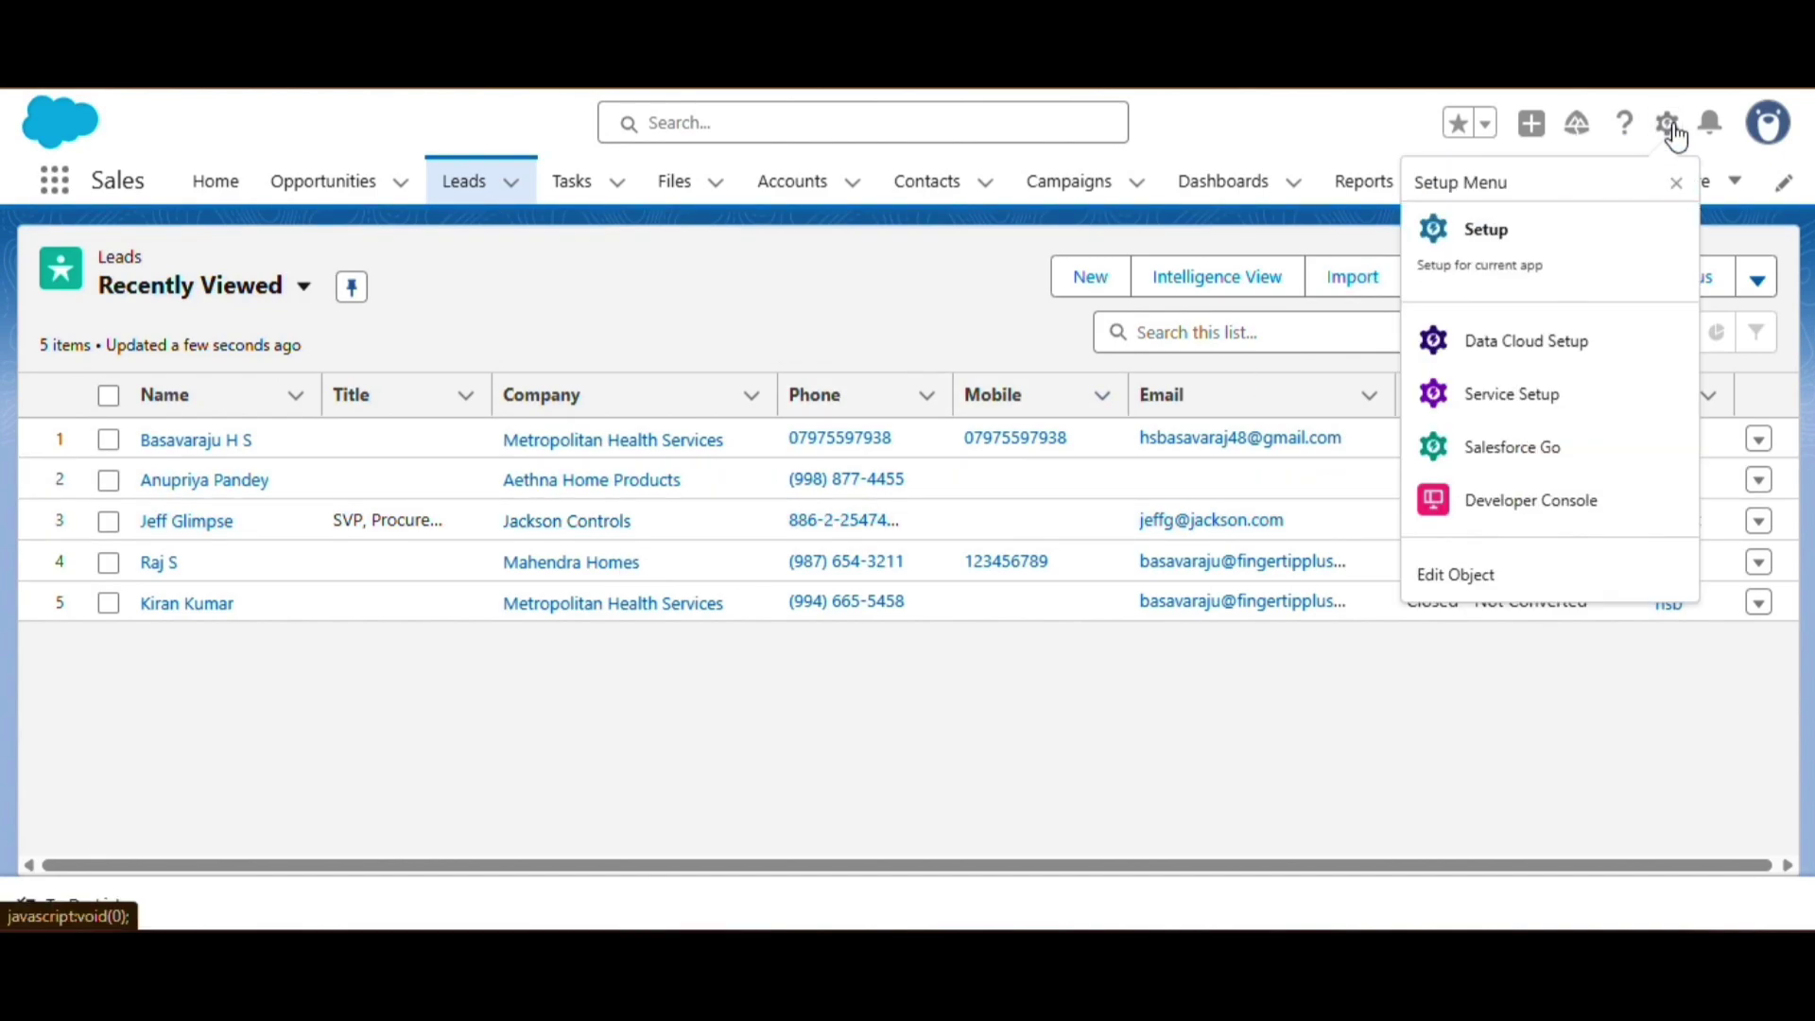
{"action": "left_click", "coordinate": [1541, 267]}
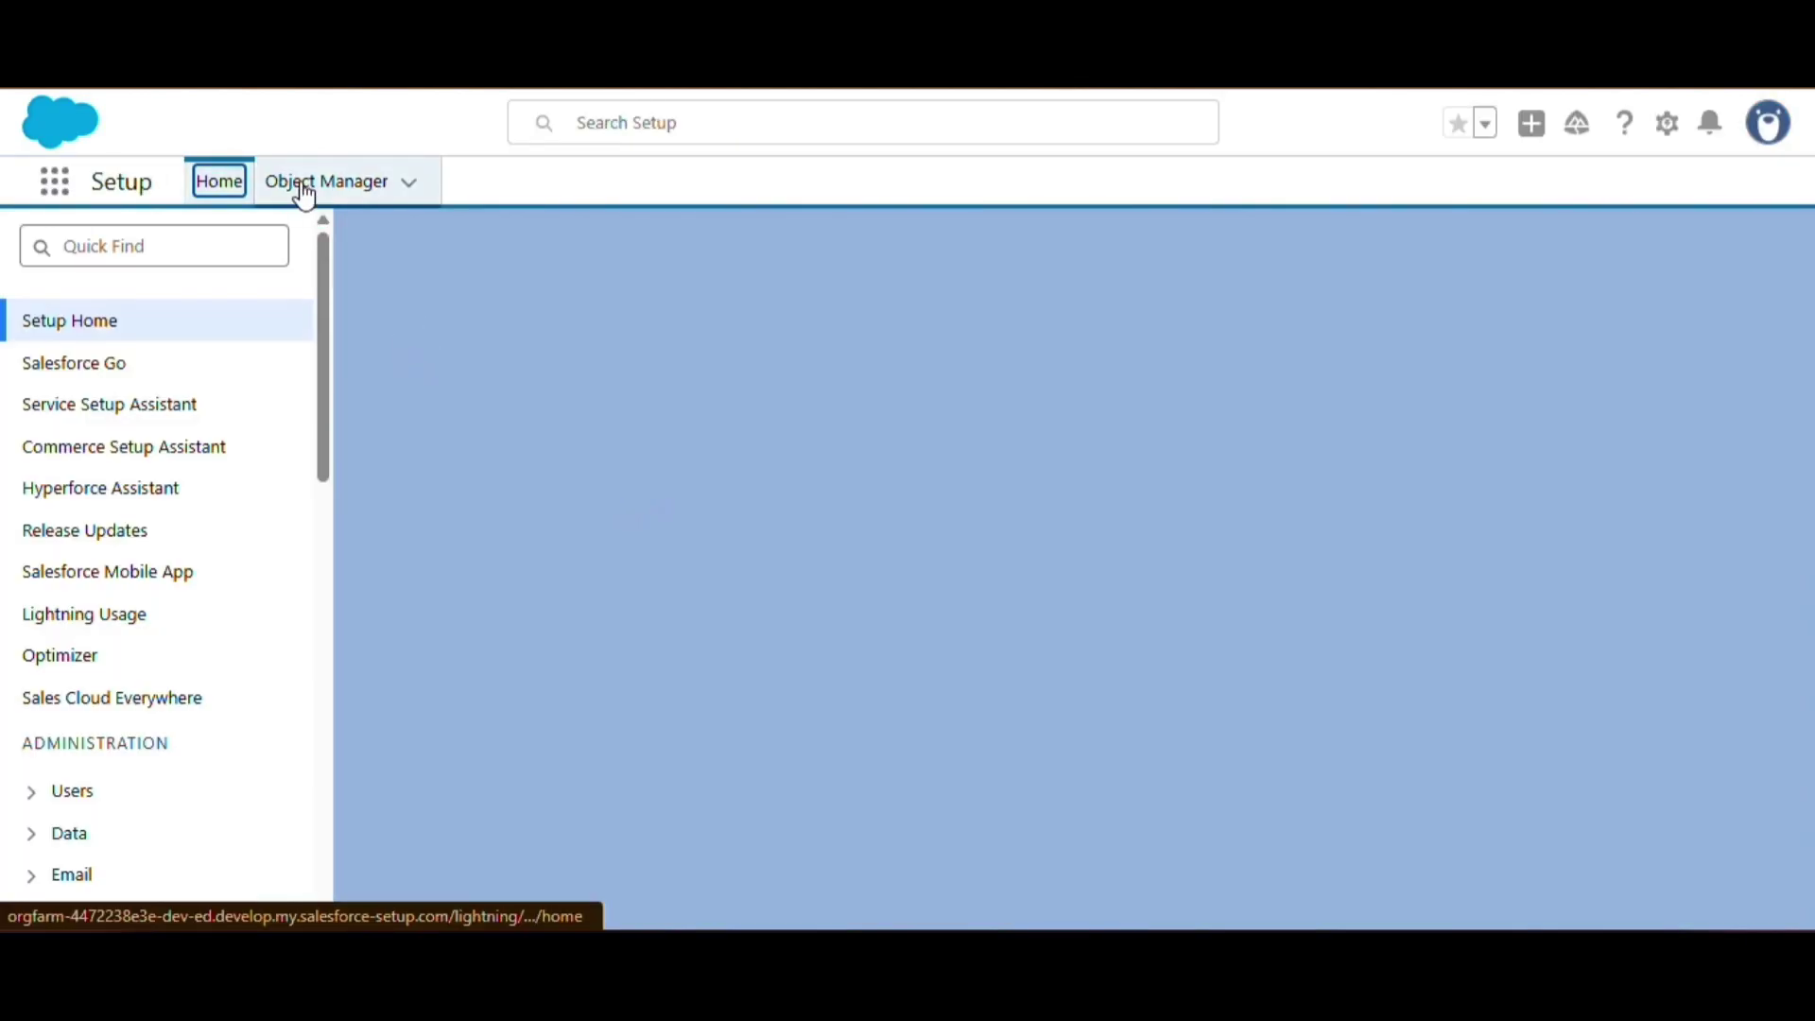
{"action": "left_click", "coordinate": [303, 187]}
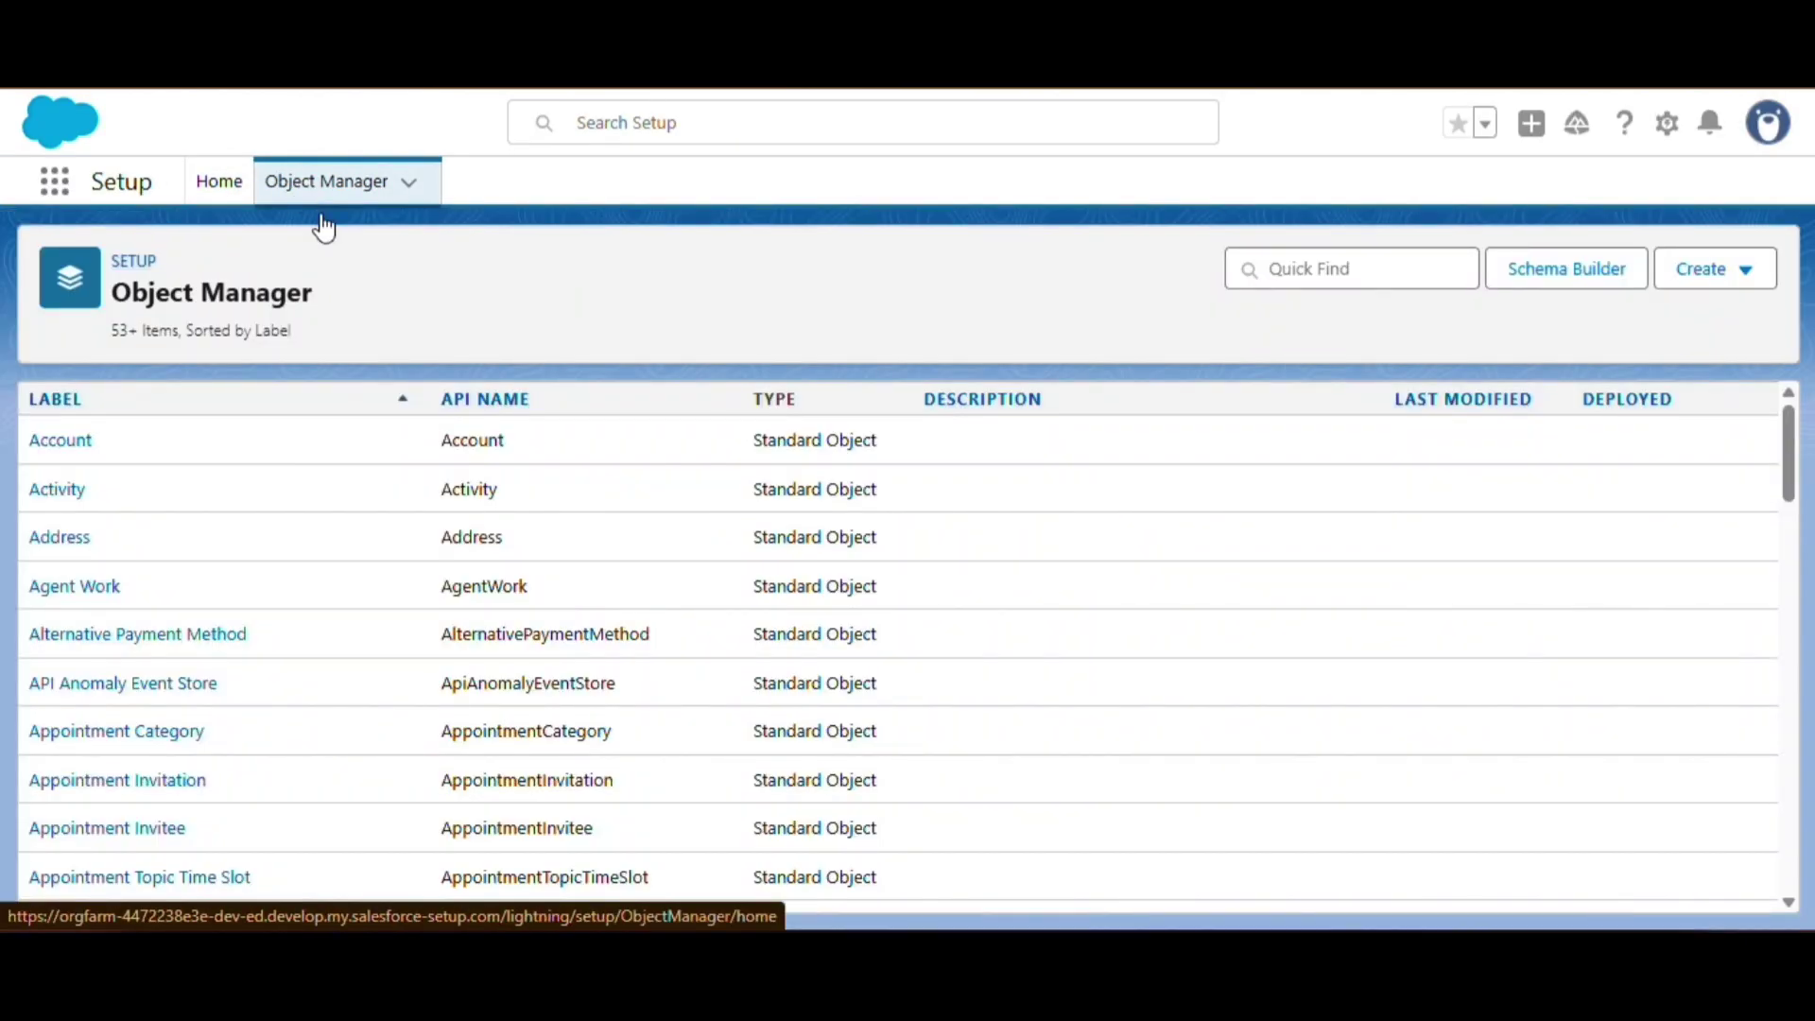
{"action": "left_click", "coordinate": [1719, 274]}
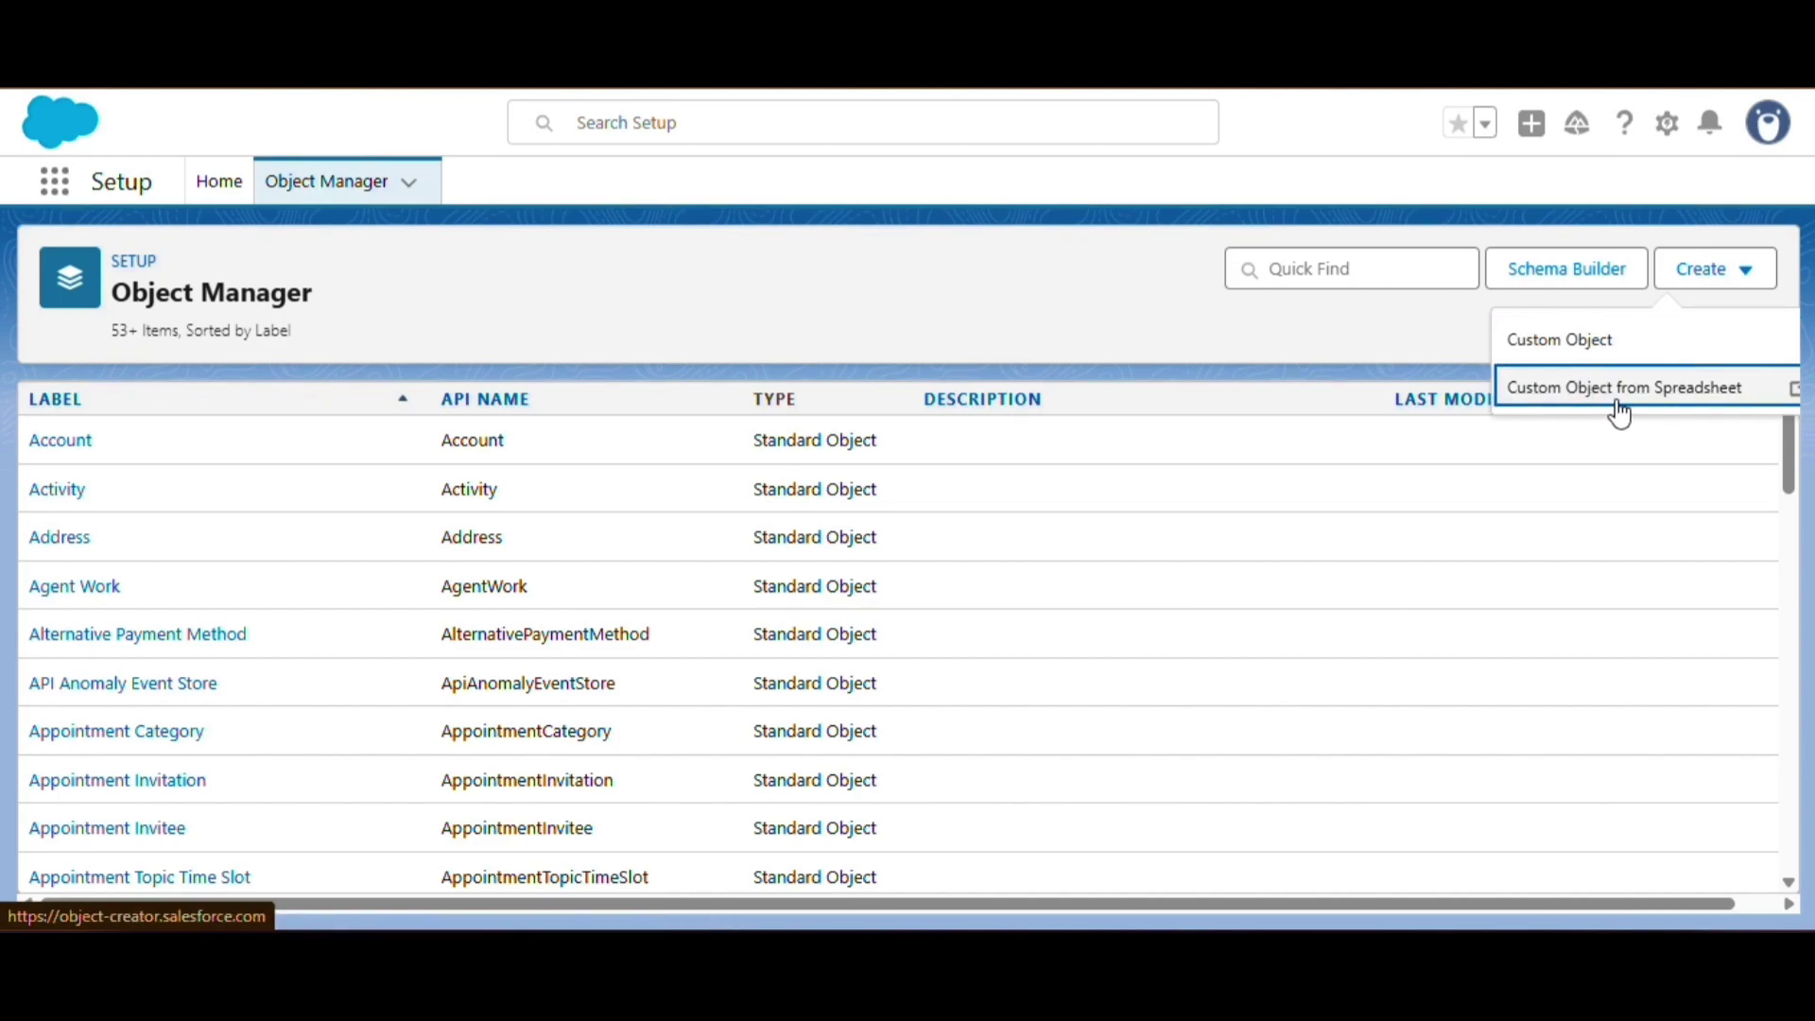
{"action": "left_click", "coordinate": [1585, 355]}
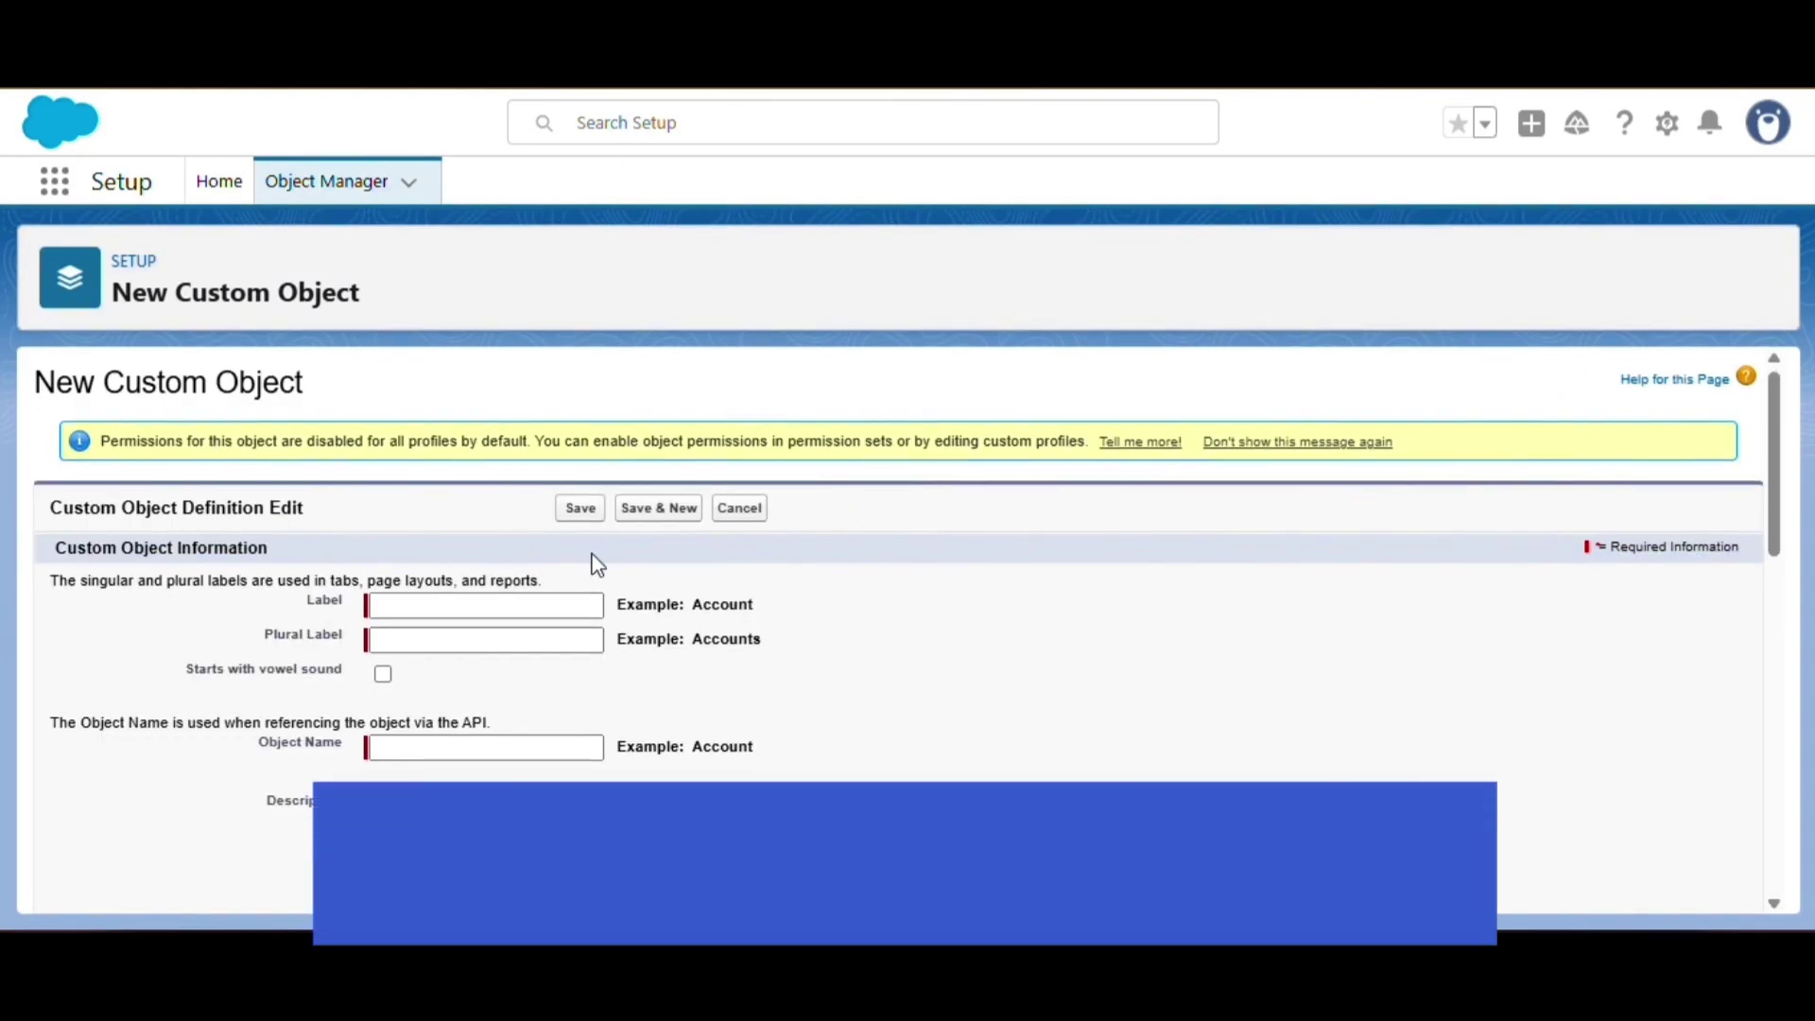
Set the custom object's label to Payment and its plural label to Payments, with Payment as the object name.
{"action": "scroll", "coordinate": [592, 559], "scroll_direction": "down", "scroll_amount": 1}
{"action": "left_click", "coordinate": [377, 470]}
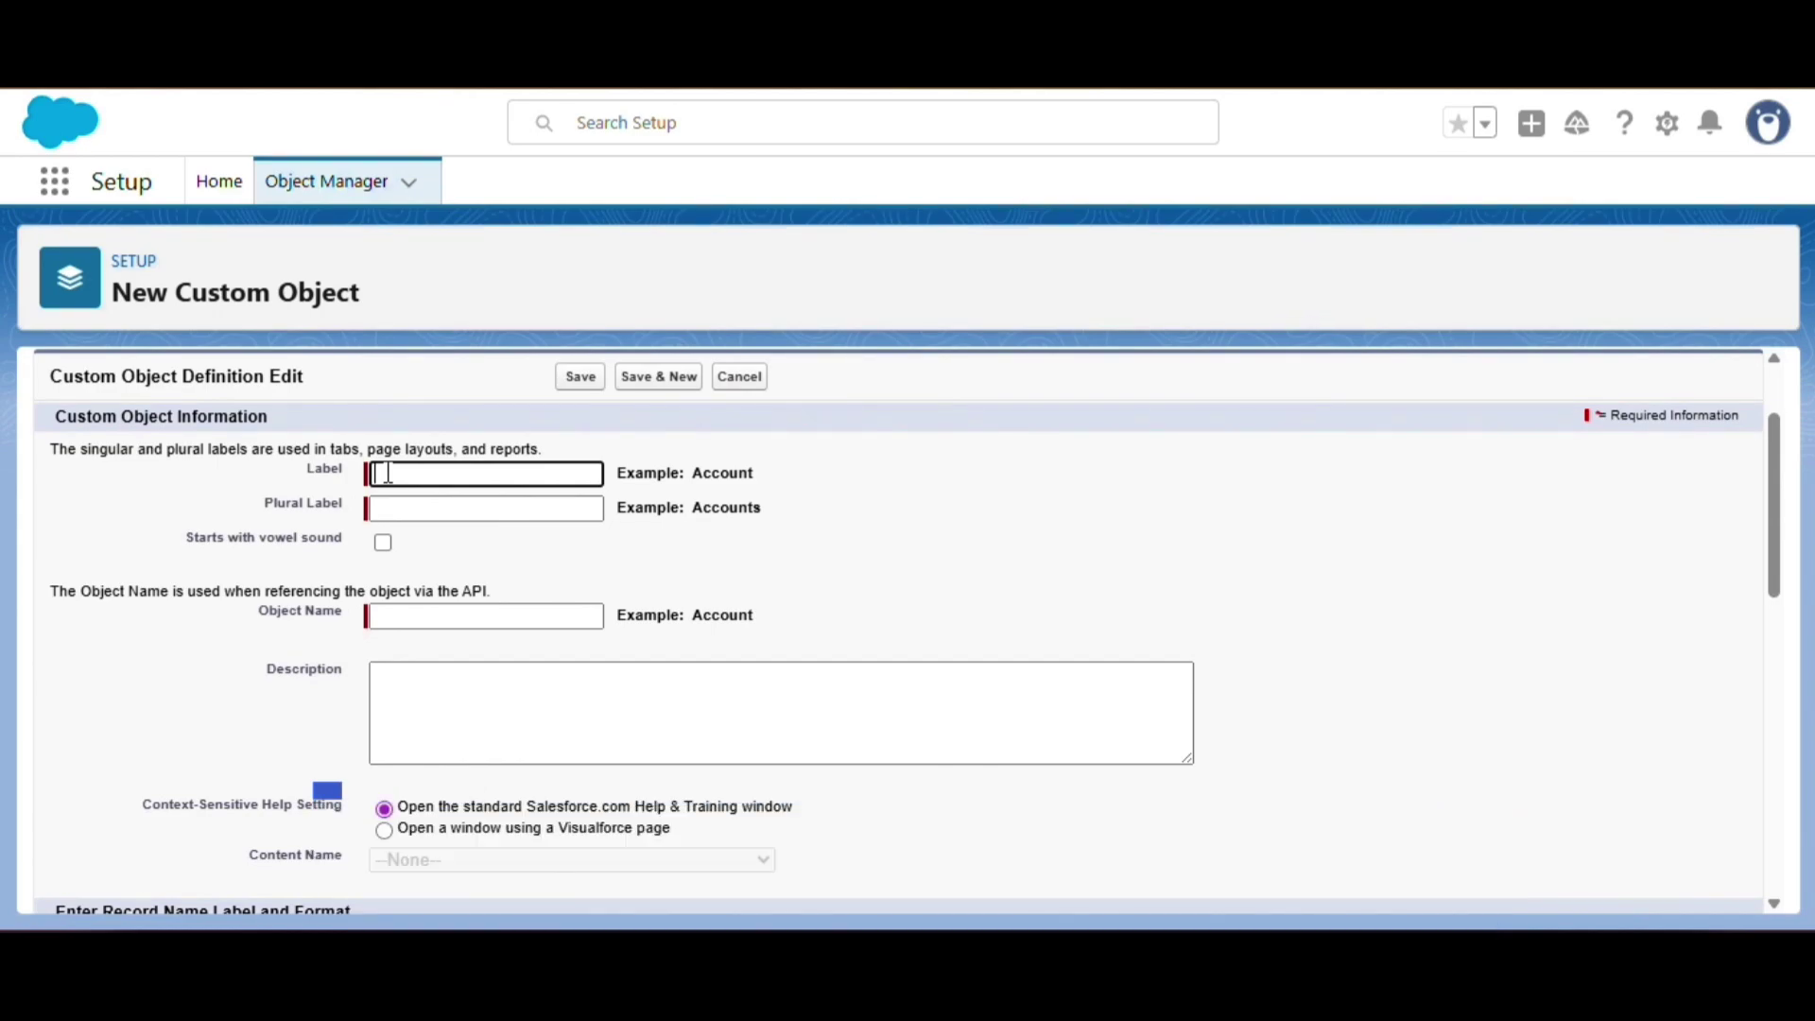
{"action": "type", "text": "P"}
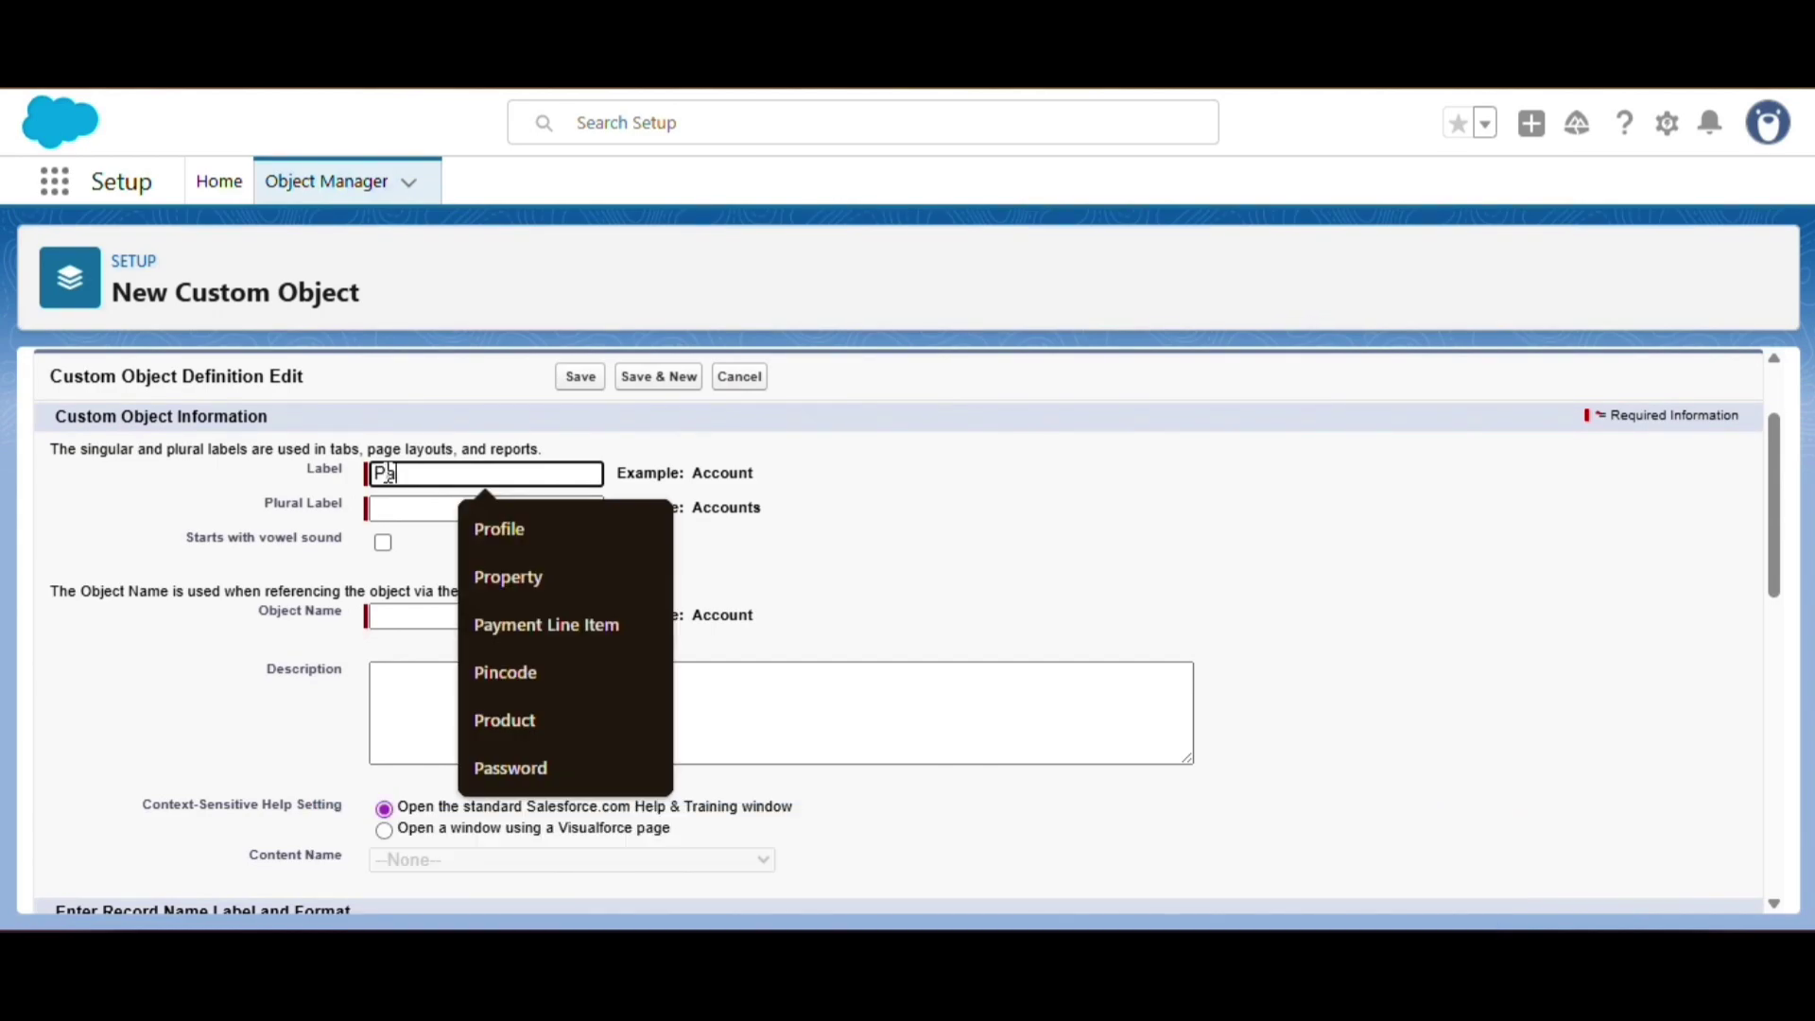
{"action": "type", "text": "ayments"}
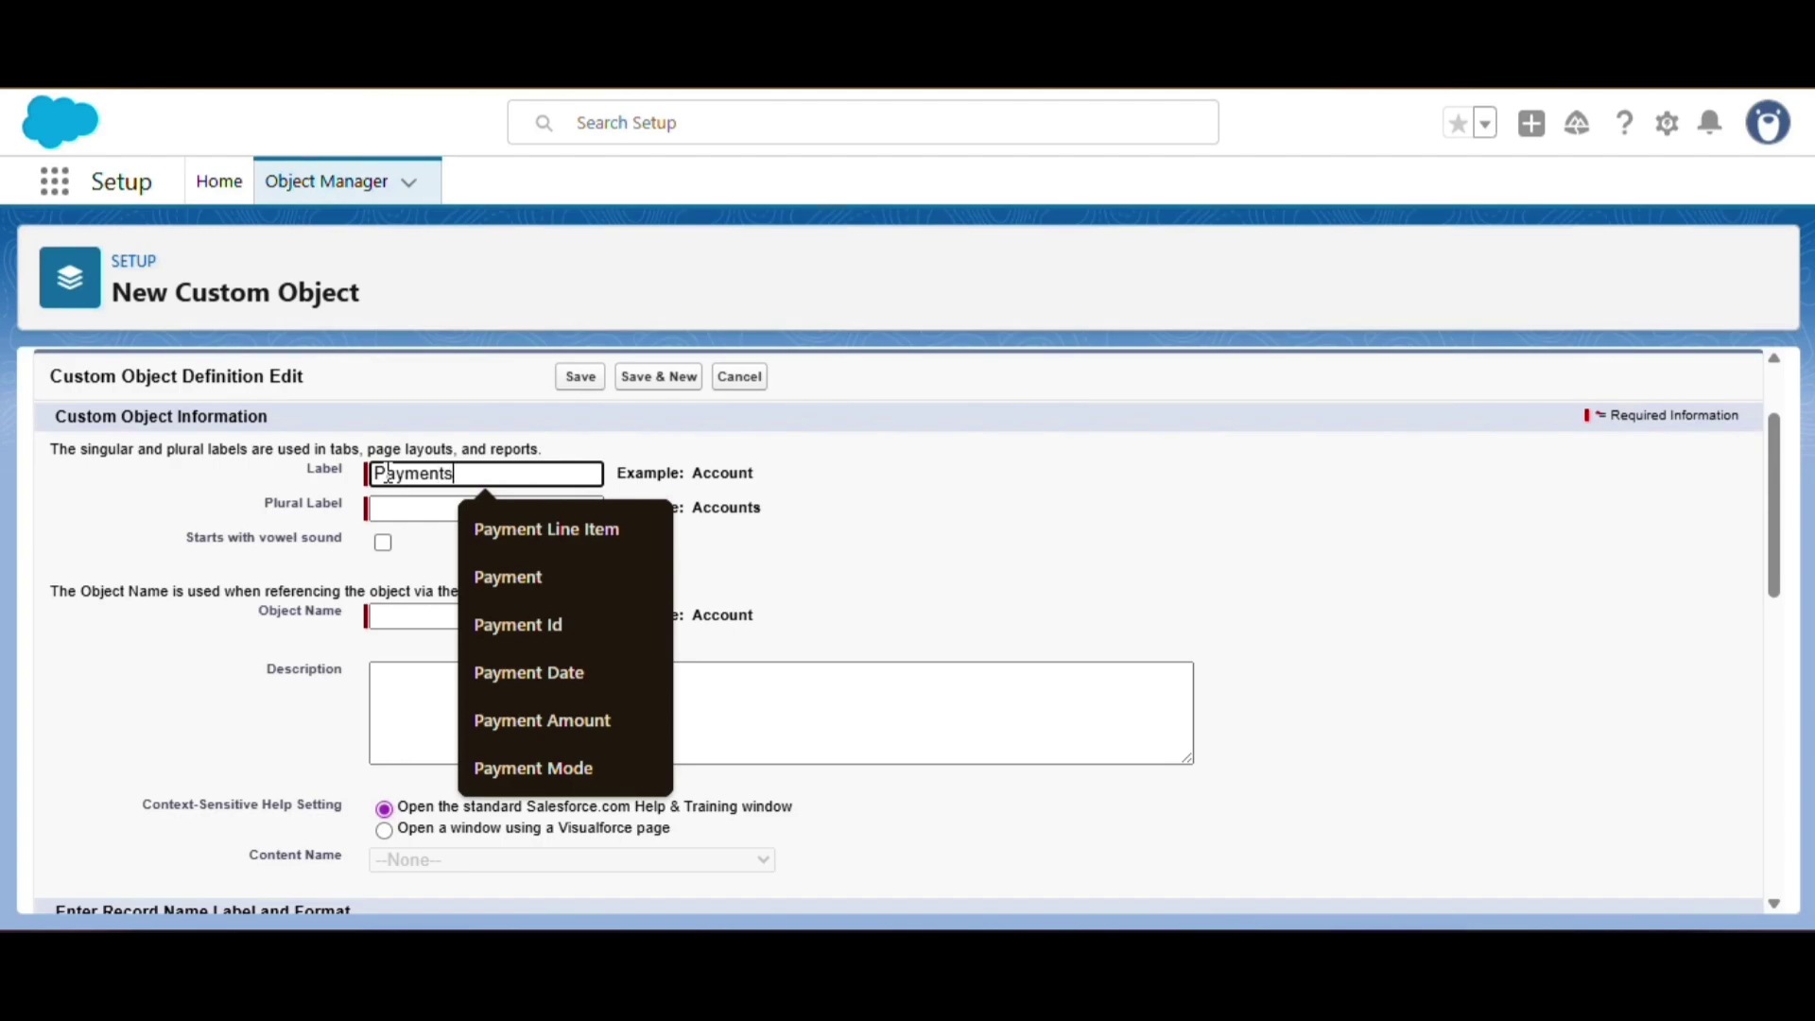
{"action": "left_click", "coordinate": [398, 509]}
{"action": "type", "text": "Payments"}
{"action": "left_click", "coordinate": [501, 564]}
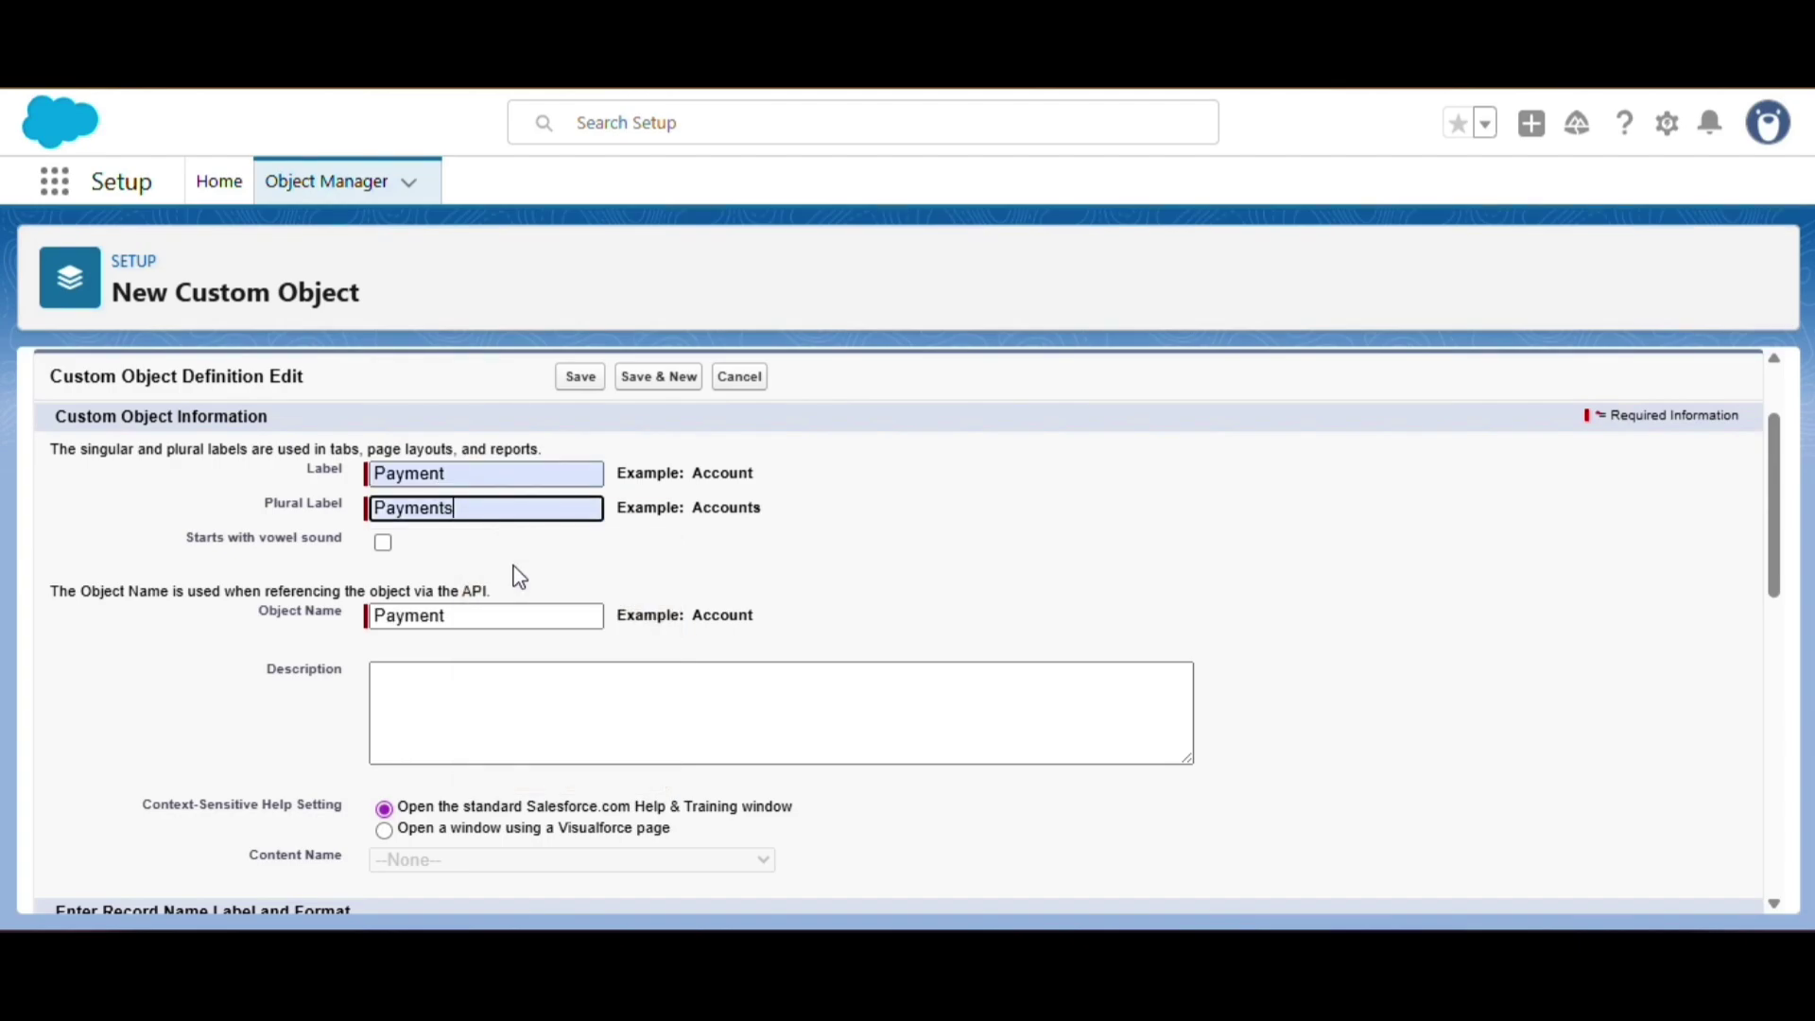
{"action": "scroll", "coordinate": [412, 615], "scroll_direction": "down", "scroll_amount": 3}
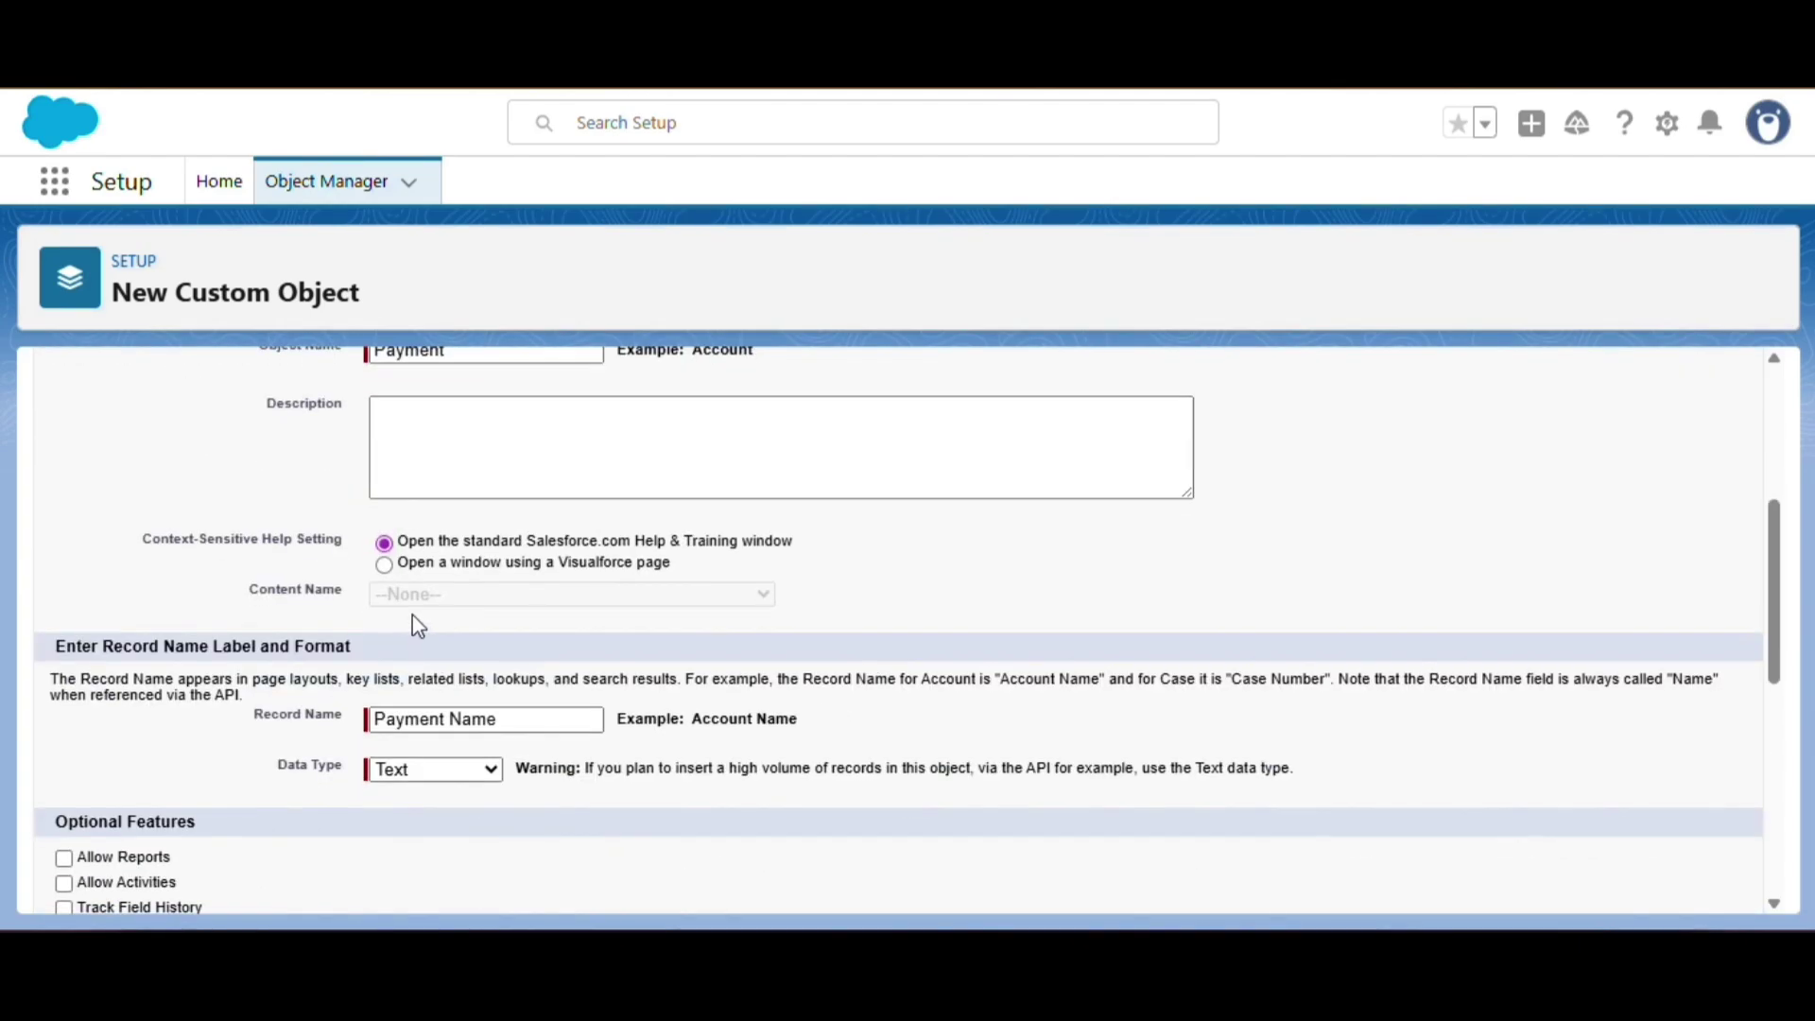
{"action": "scroll", "coordinate": [409, 626], "scroll_direction": "up", "scroll_amount": 3}
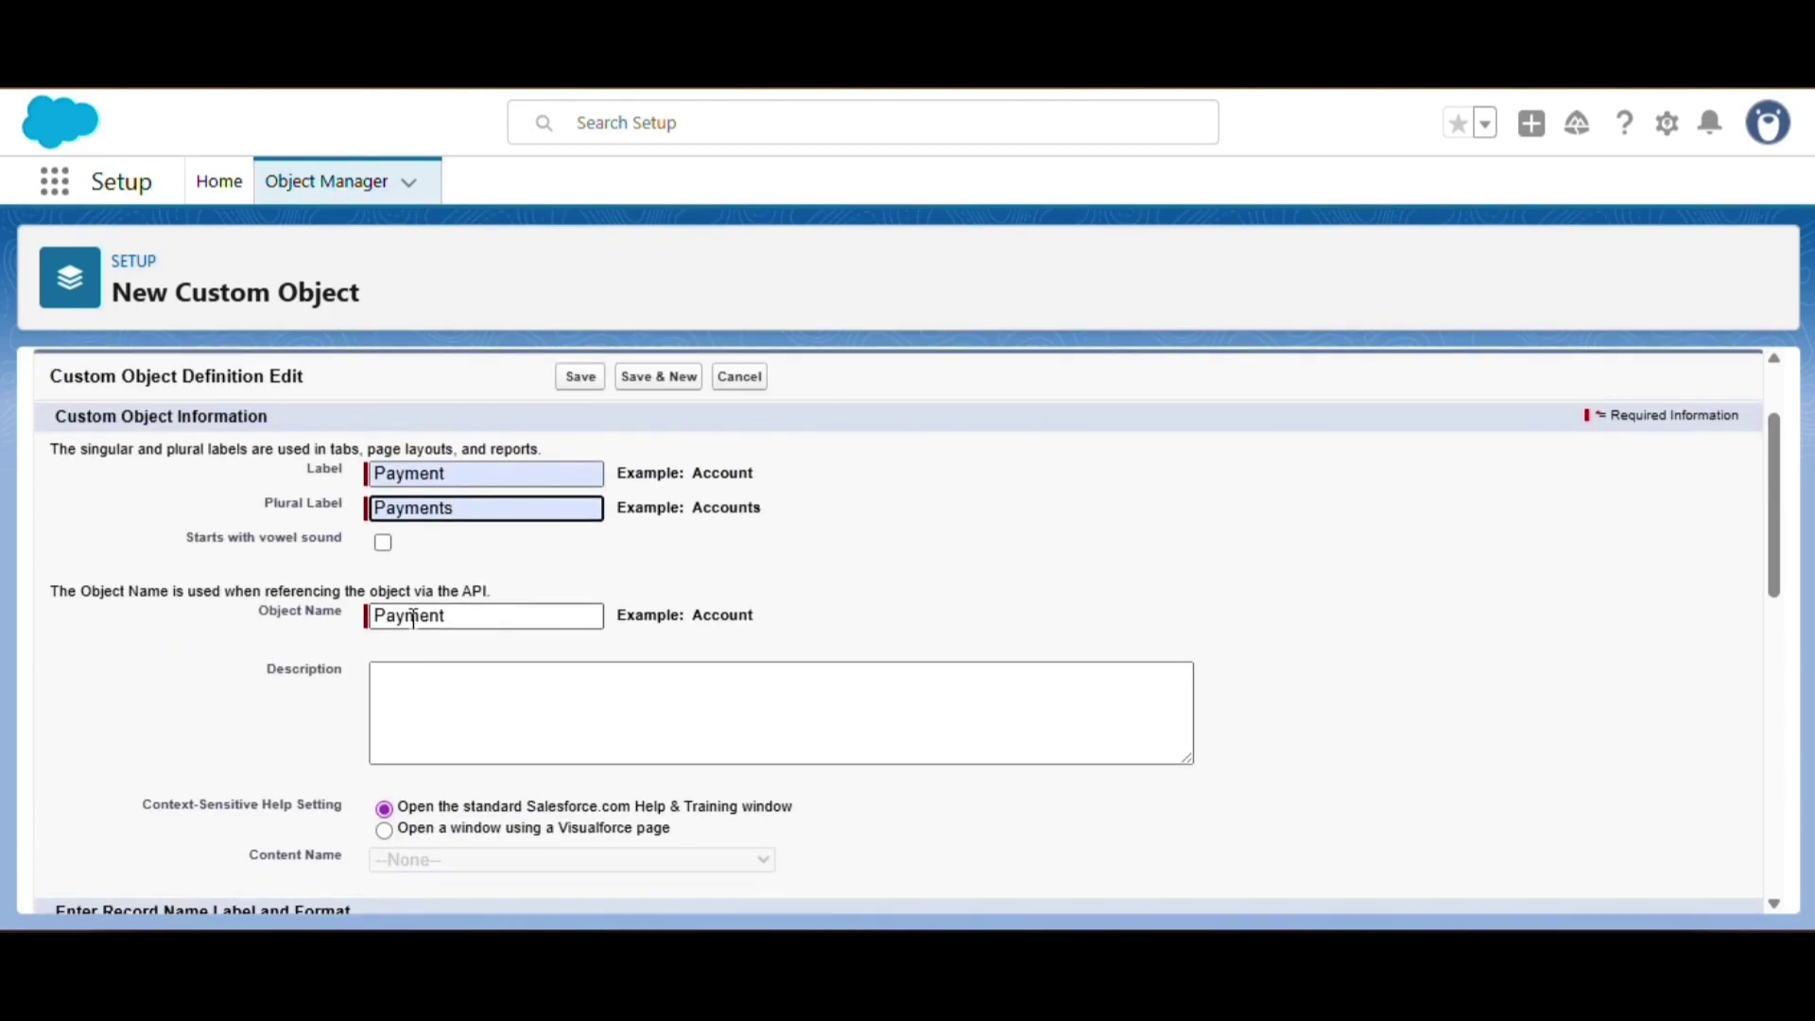
Enable the optional features Allow Reports, Allow Activities, Track Field History and Allow in Chatter Groups for the object.
{"action": "scroll", "coordinate": [345, 662], "scroll_direction": "down", "scroll_amount": 3}
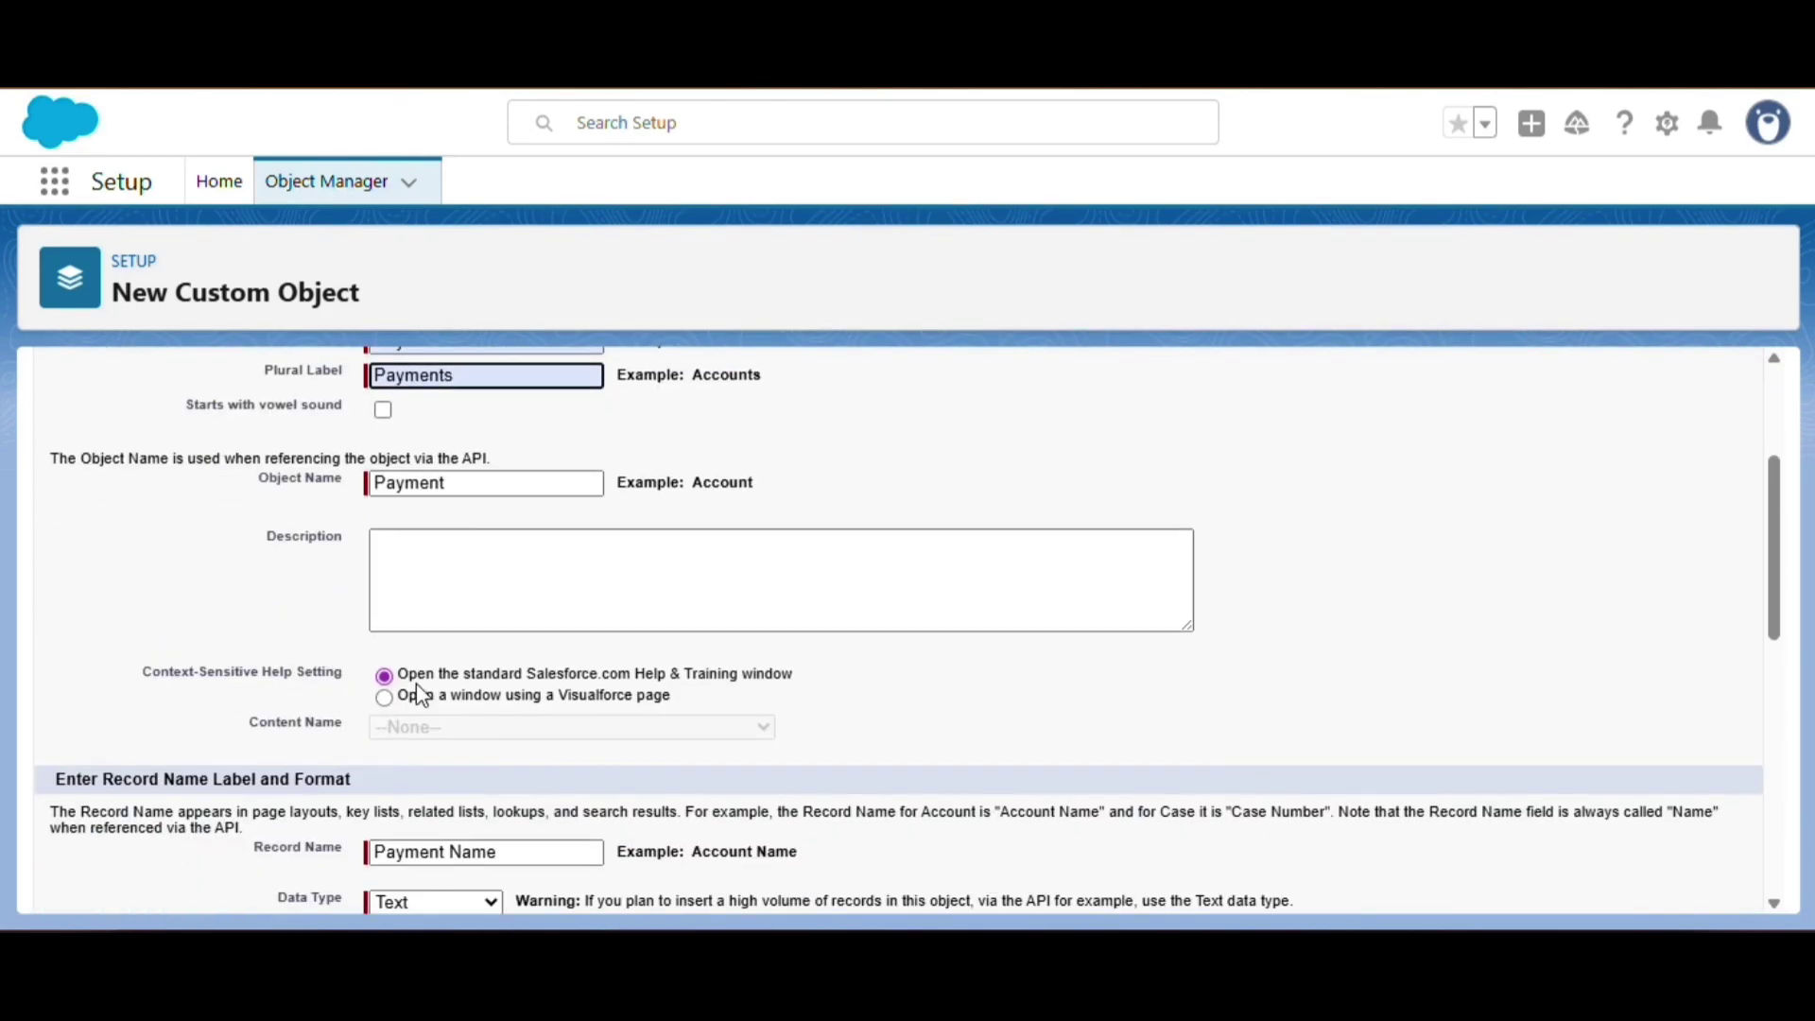
{"action": "scroll", "coordinate": [416, 696], "scroll_direction": "down", "scroll_amount": 2}
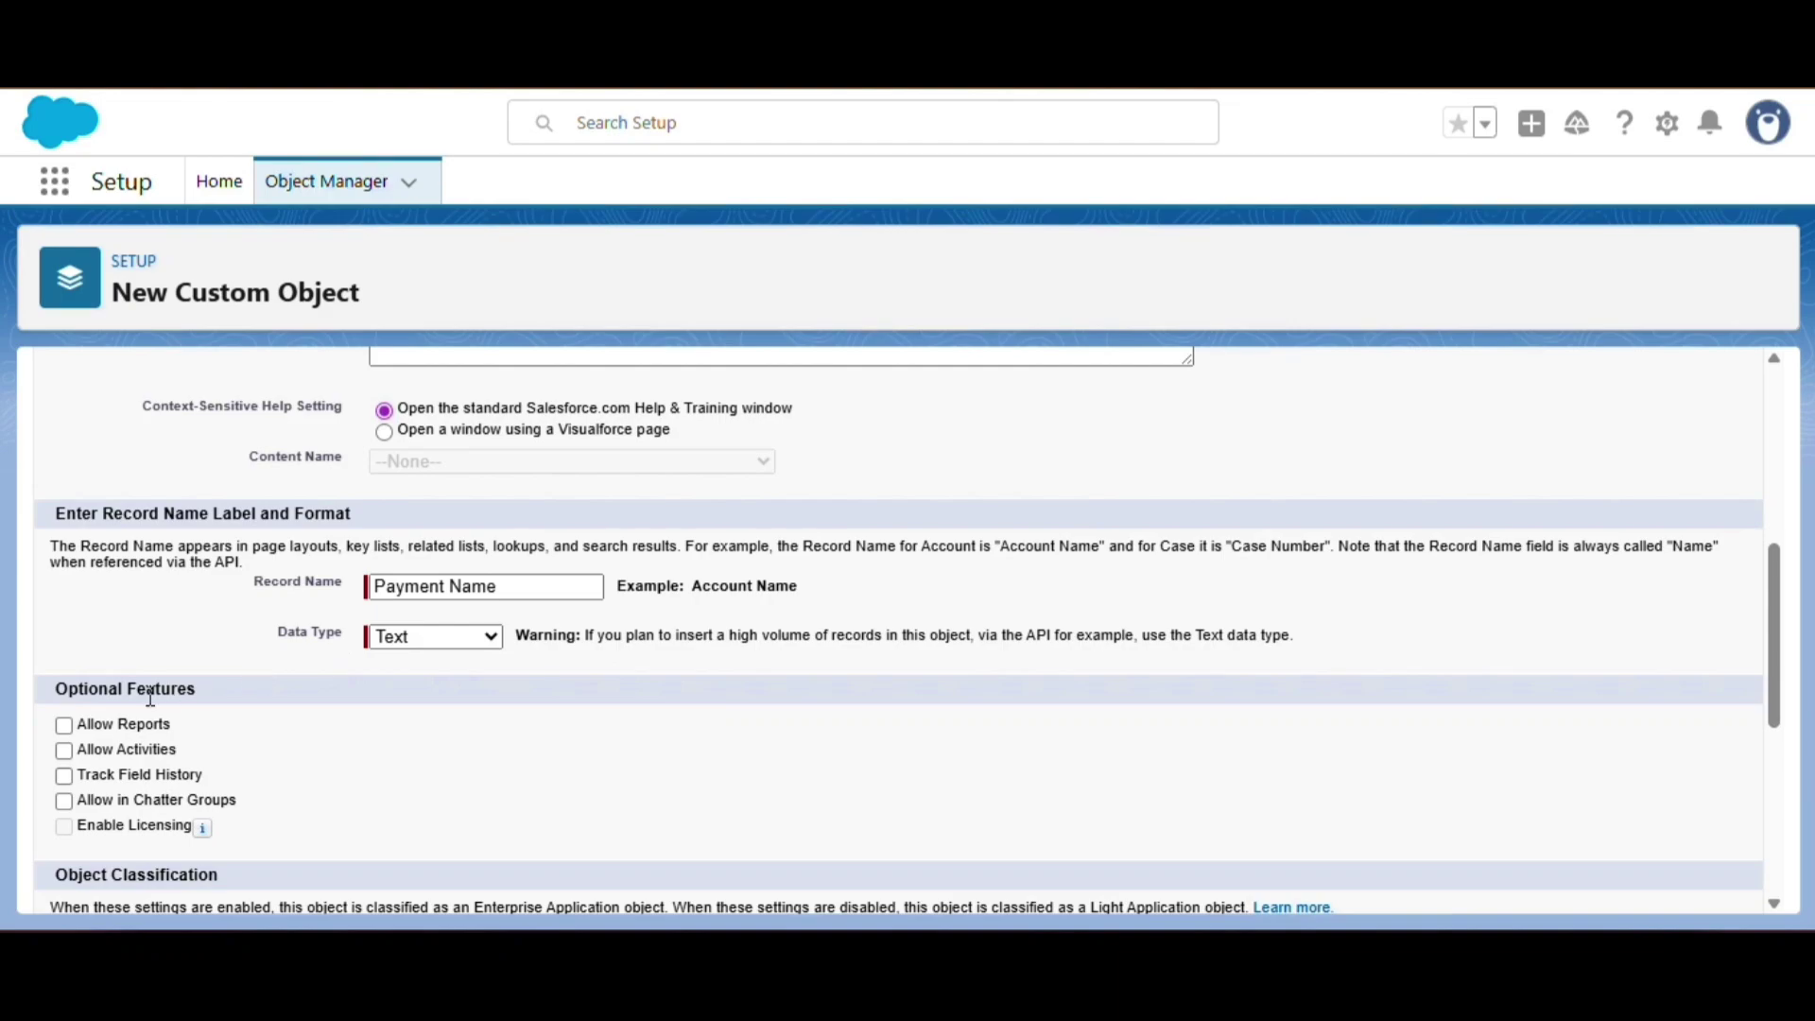
{"action": "scroll", "coordinate": [155, 704], "scroll_direction": "down", "scroll_amount": 2}
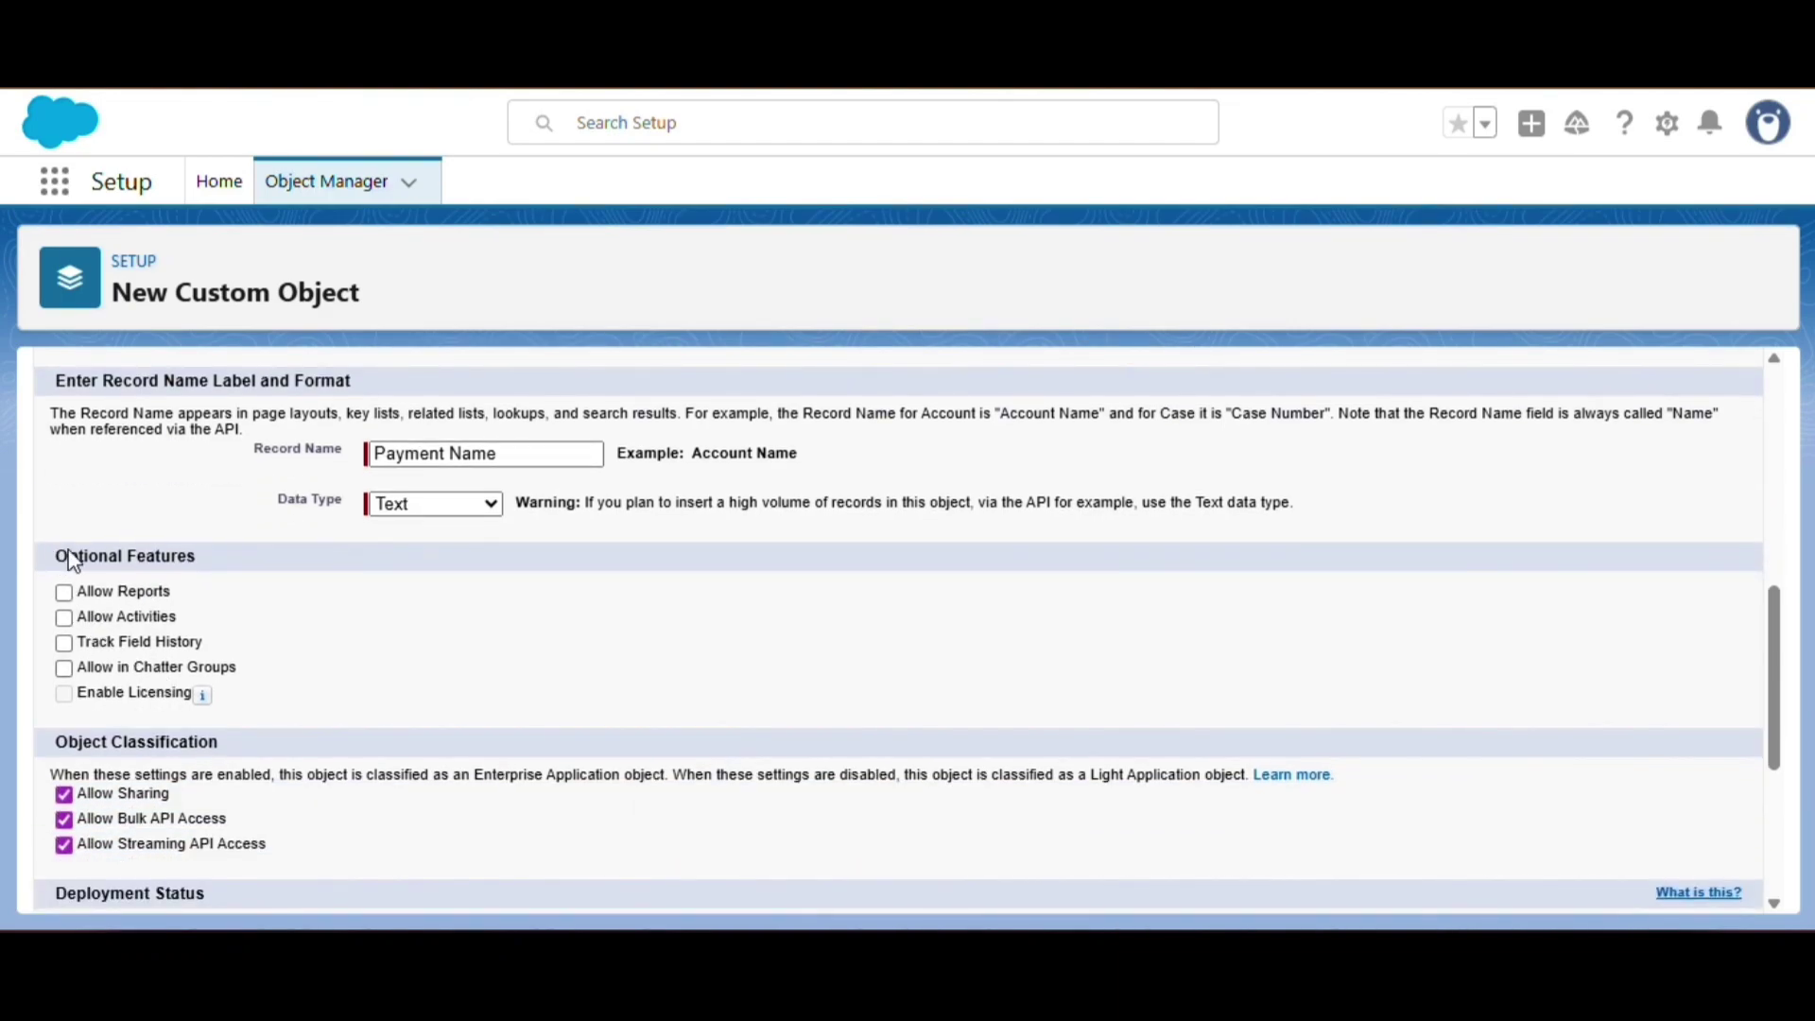
{"action": "left_click_drag", "start_coordinate": [56, 557], "coordinate": [224, 565]}
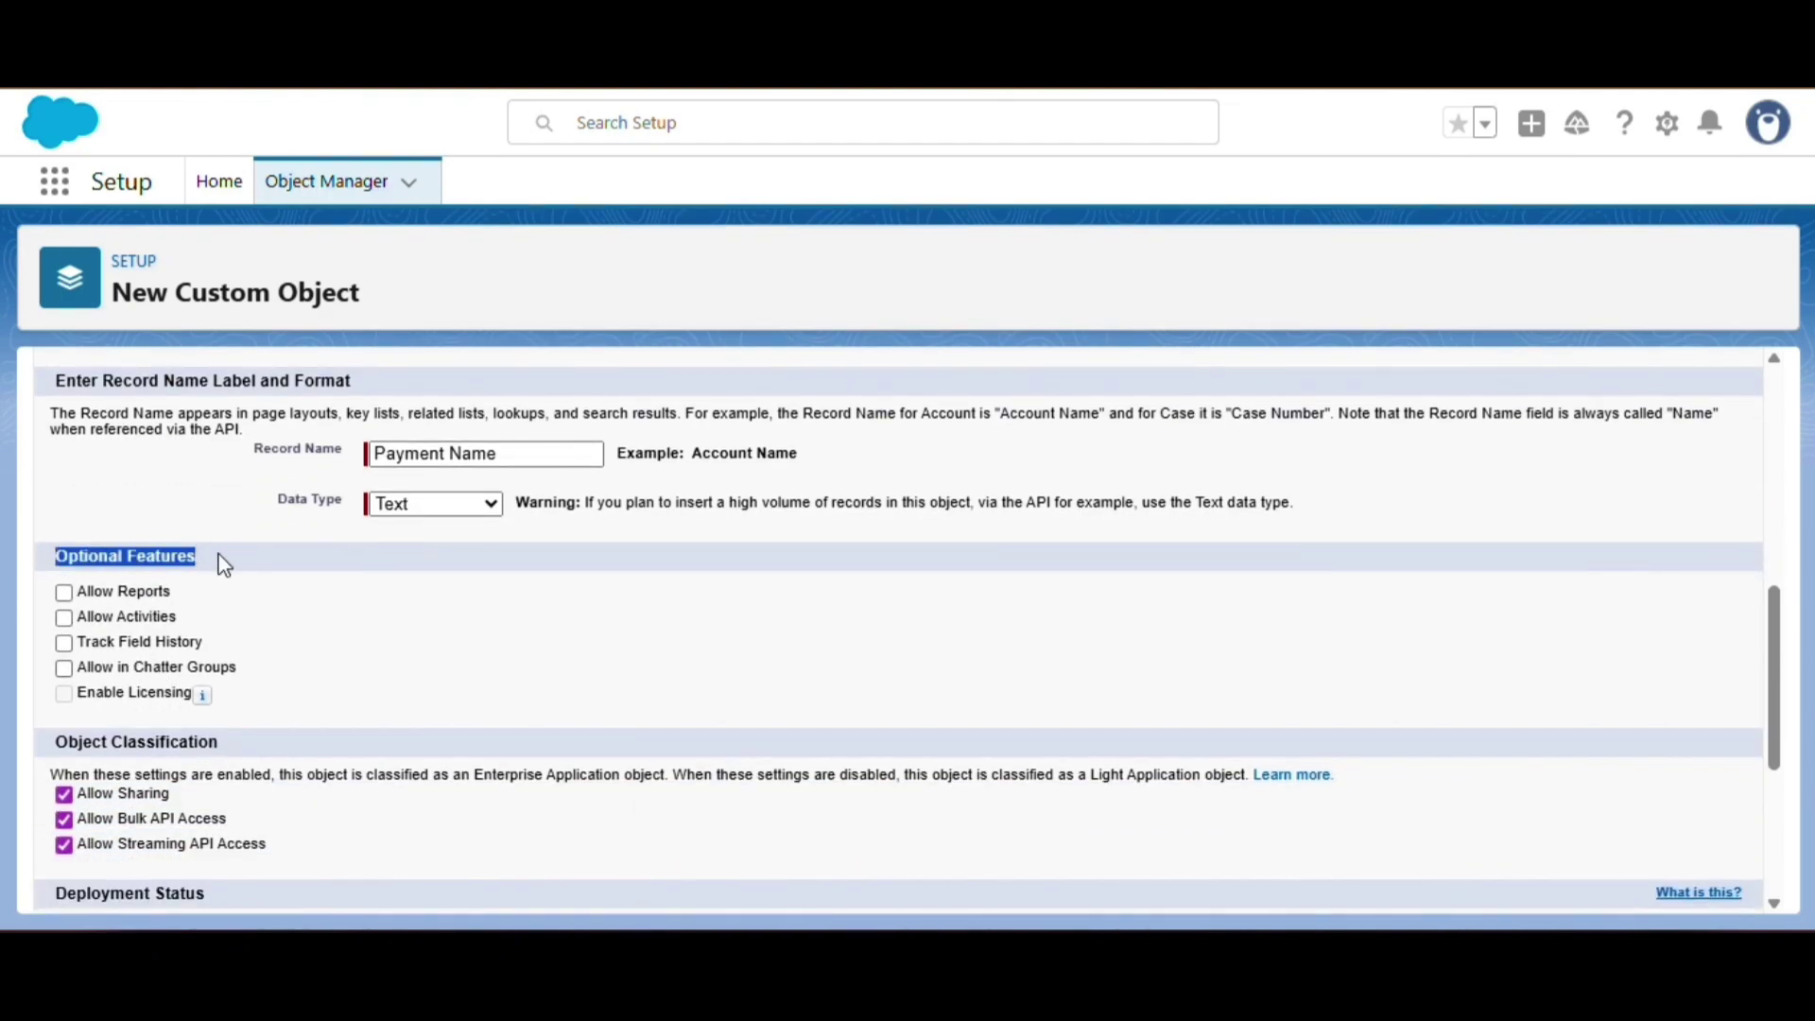
{"action": "left_click", "coordinate": [63, 594]}
{"action": "left_click", "coordinate": [63, 618]}
{"action": "left_click", "coordinate": [64, 644]}
{"action": "left_click", "coordinate": [63, 668]}
{"action": "left_click", "coordinate": [82, 523]}
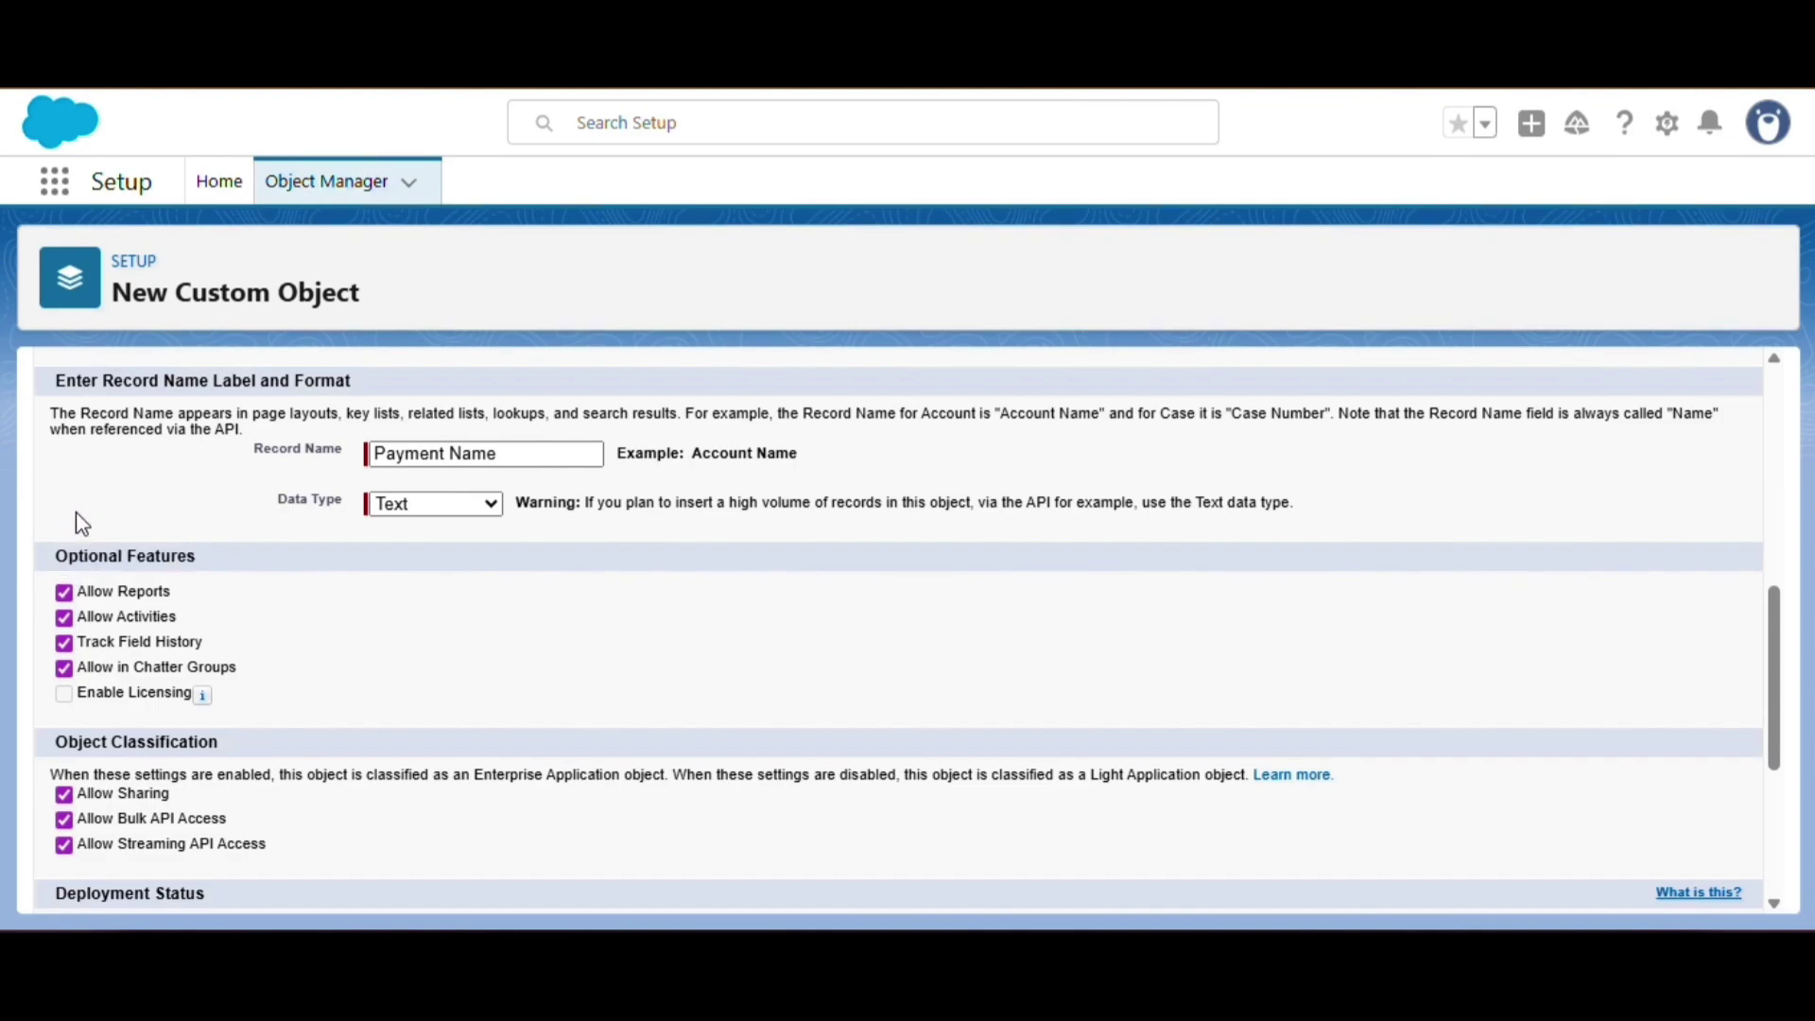
{"action": "left_click", "coordinate": [63, 619]}
{"action": "left_click", "coordinate": [62, 619]}
Enable search, the Notes and Attachments related list and the New Custom Tab Wizard, and save the Payment object.
{"action": "scroll", "coordinate": [70, 653], "scroll_direction": "down", "scroll_amount": 4}
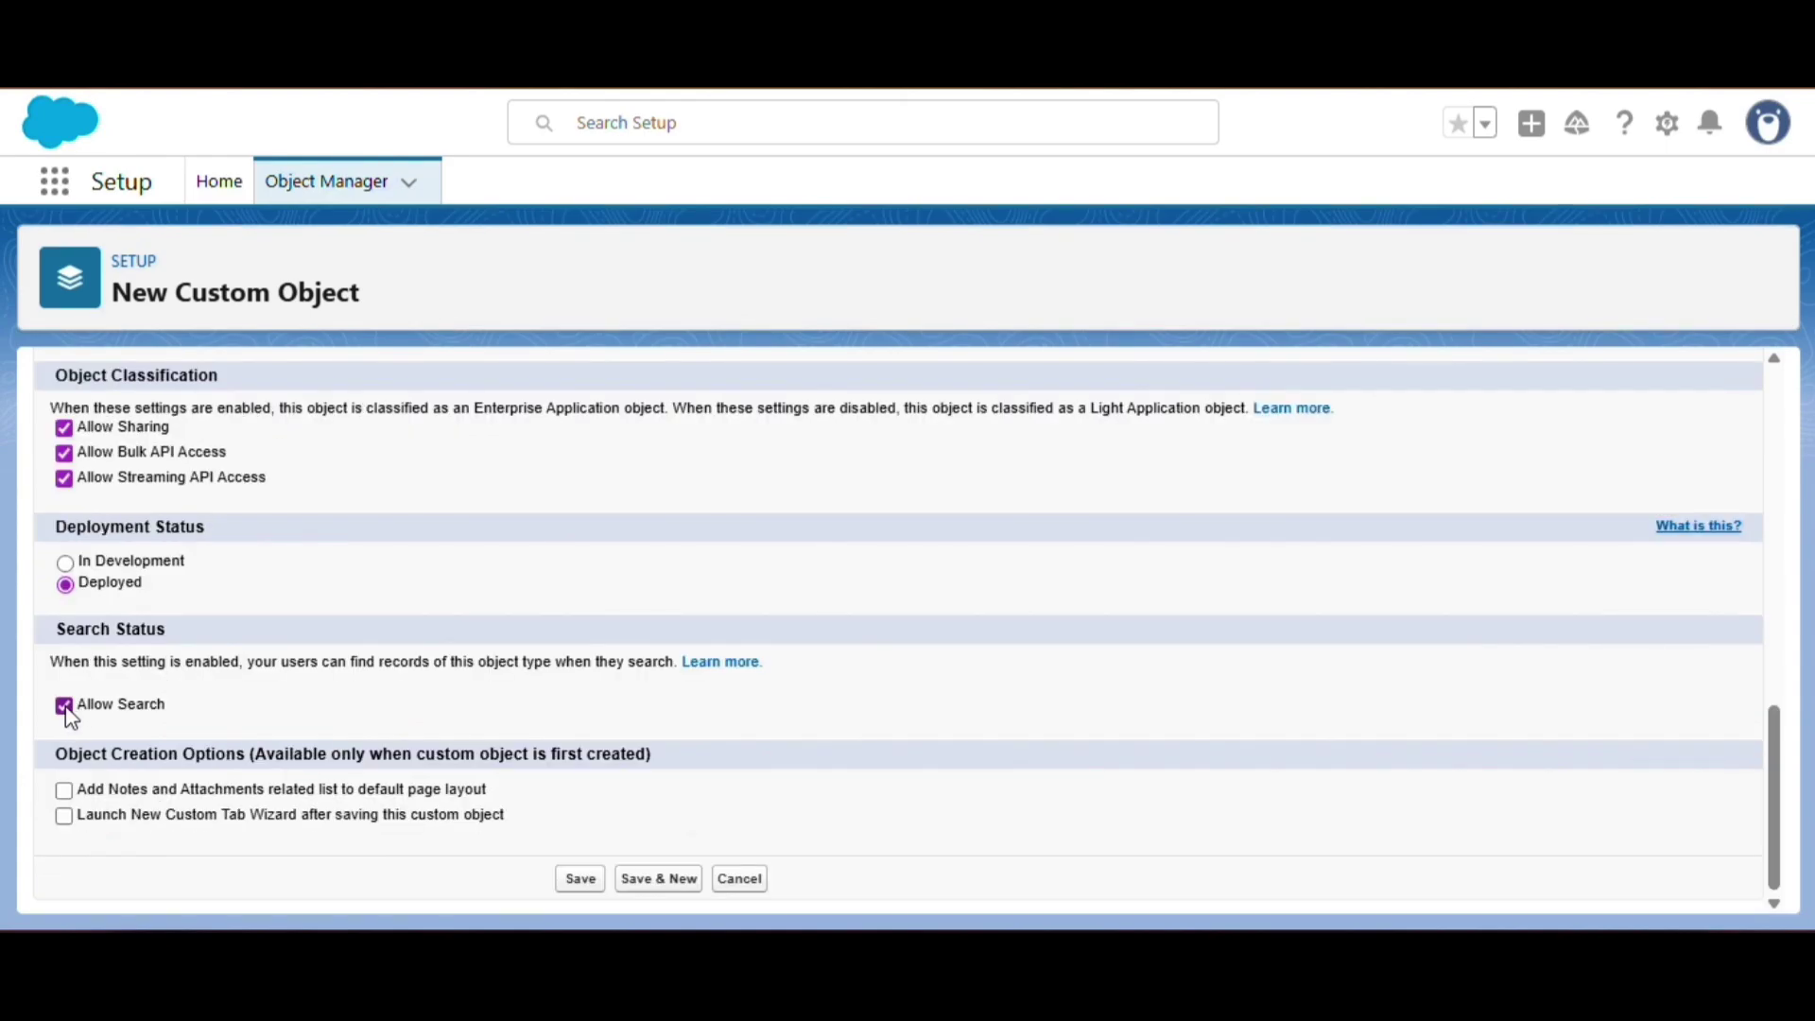
{"action": "left_click", "coordinate": [63, 790]}
{"action": "left_click", "coordinate": [63, 816]}
{"action": "left_click", "coordinate": [575, 882]}
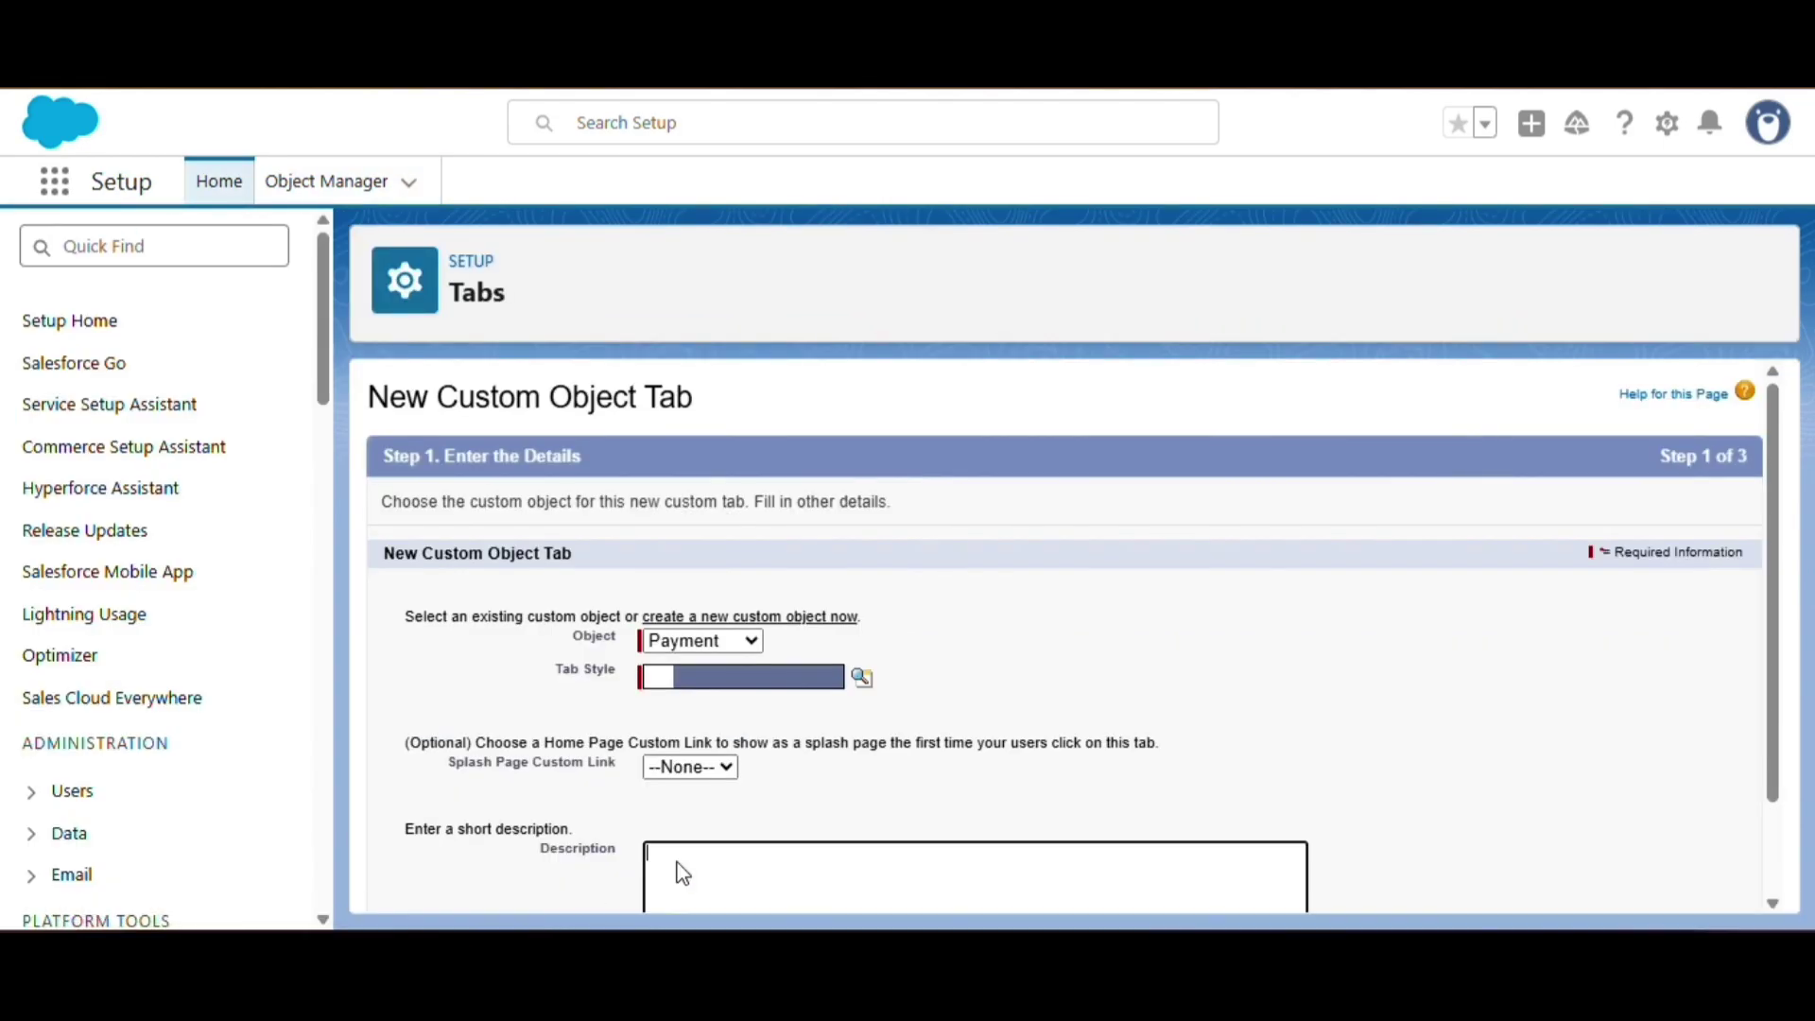
Assign the Star tab style to the Payment object's custom tab and continue to the profile settings.
{"action": "scroll", "coordinate": [568, 367], "scroll_direction": "down", "scroll_amount": 2}
{"action": "scroll", "coordinate": [579, 373], "scroll_direction": "up", "scroll_amount": 2}
{"action": "scroll", "coordinate": [520, 531], "scroll_direction": "down", "scroll_amount": 2}
{"action": "left_click", "coordinate": [720, 562]}
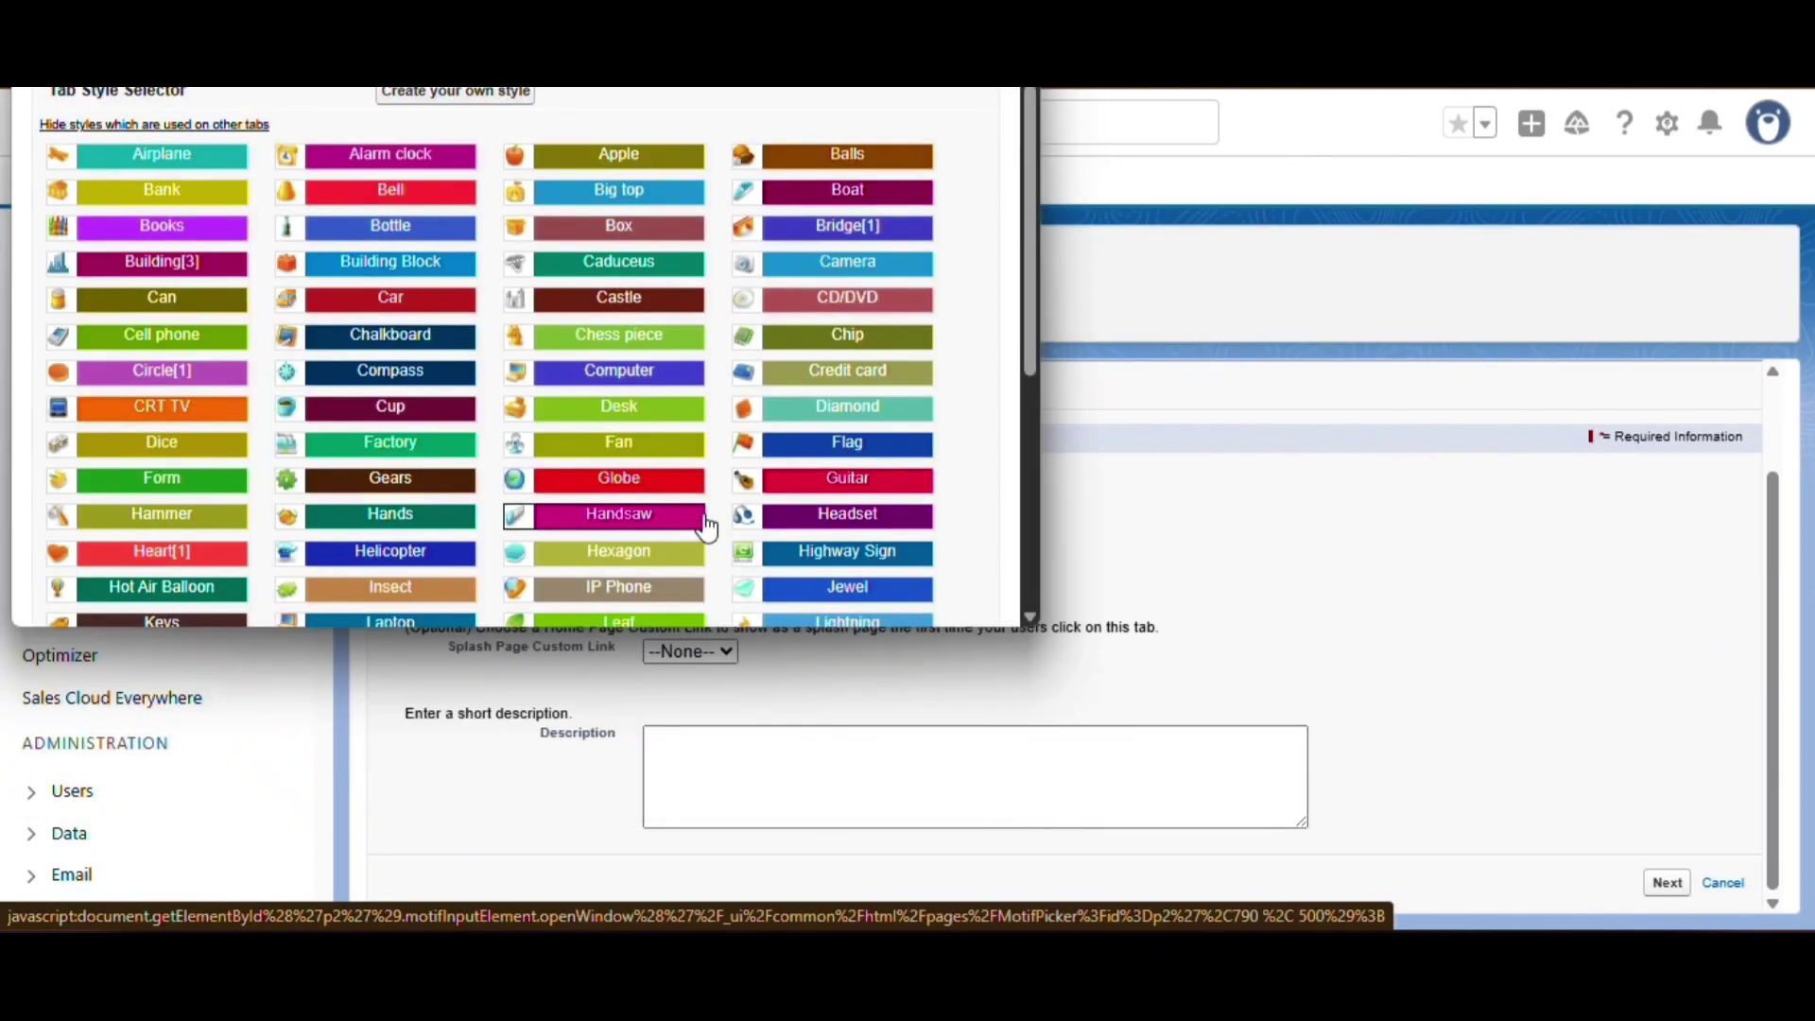
{"action": "scroll", "coordinate": [709, 527], "scroll_direction": "down", "scroll_amount": 5}
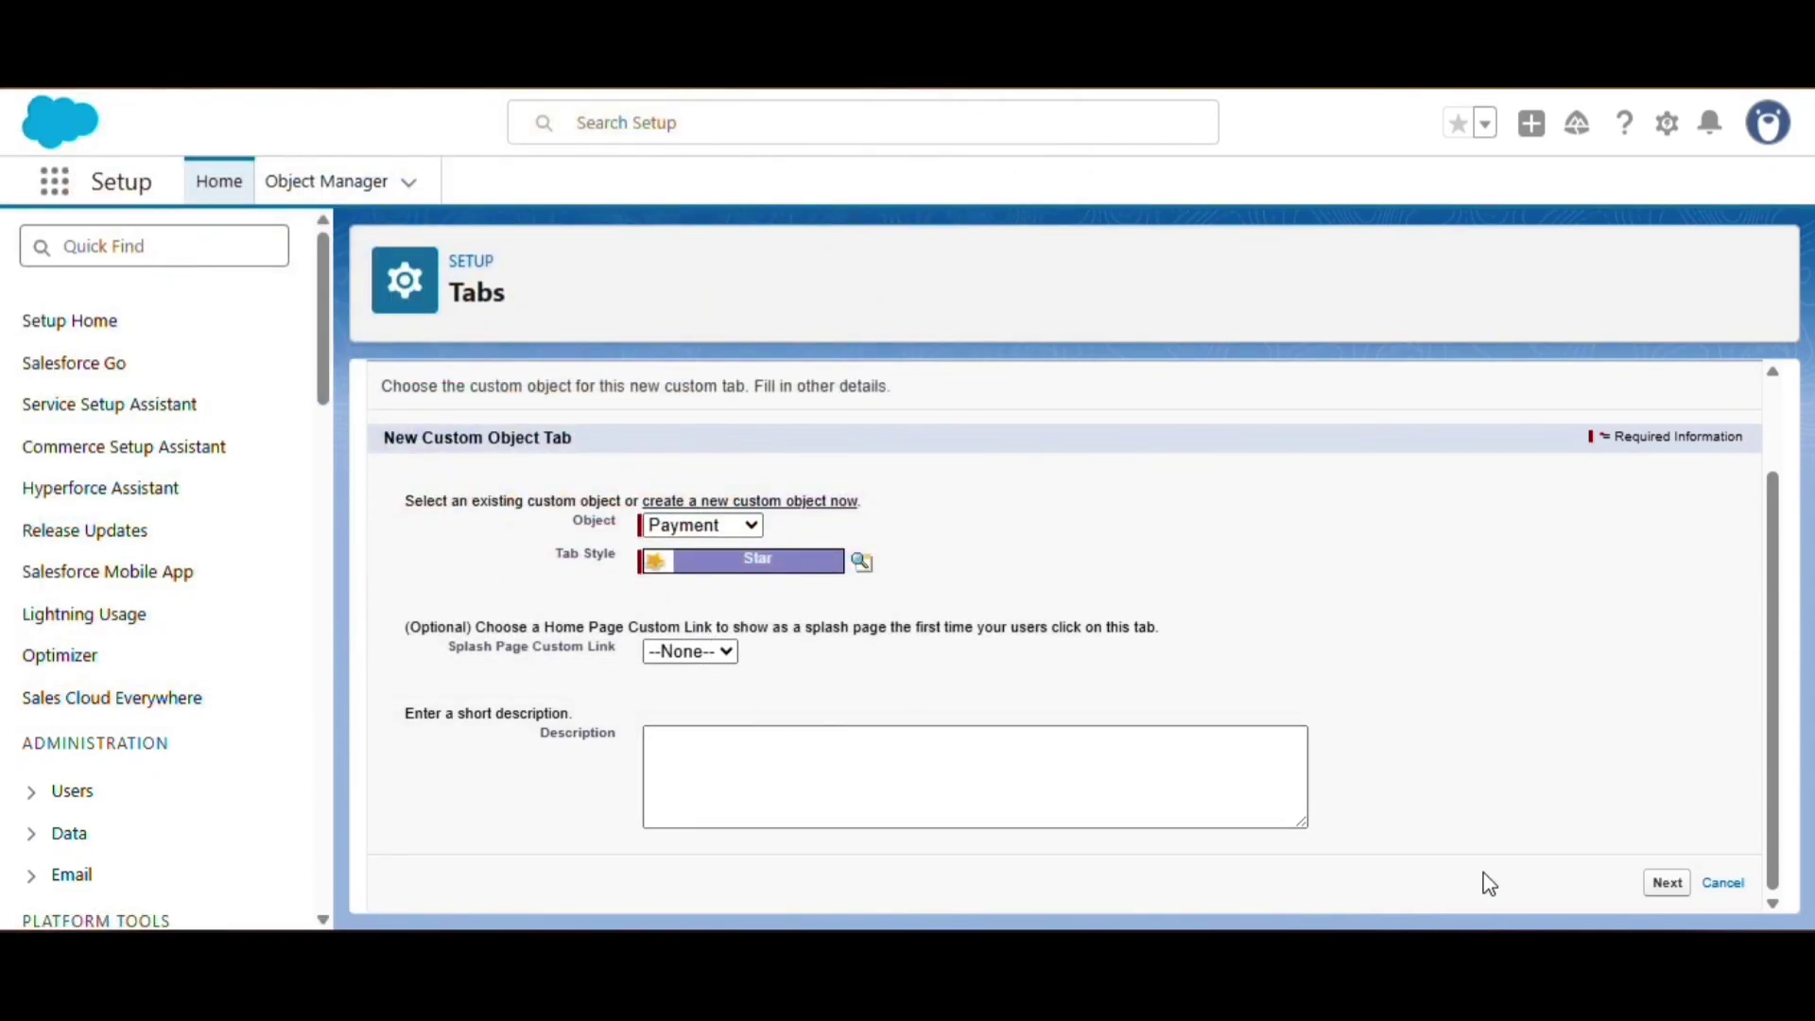
{"action": "left_click", "coordinate": [1667, 882]}
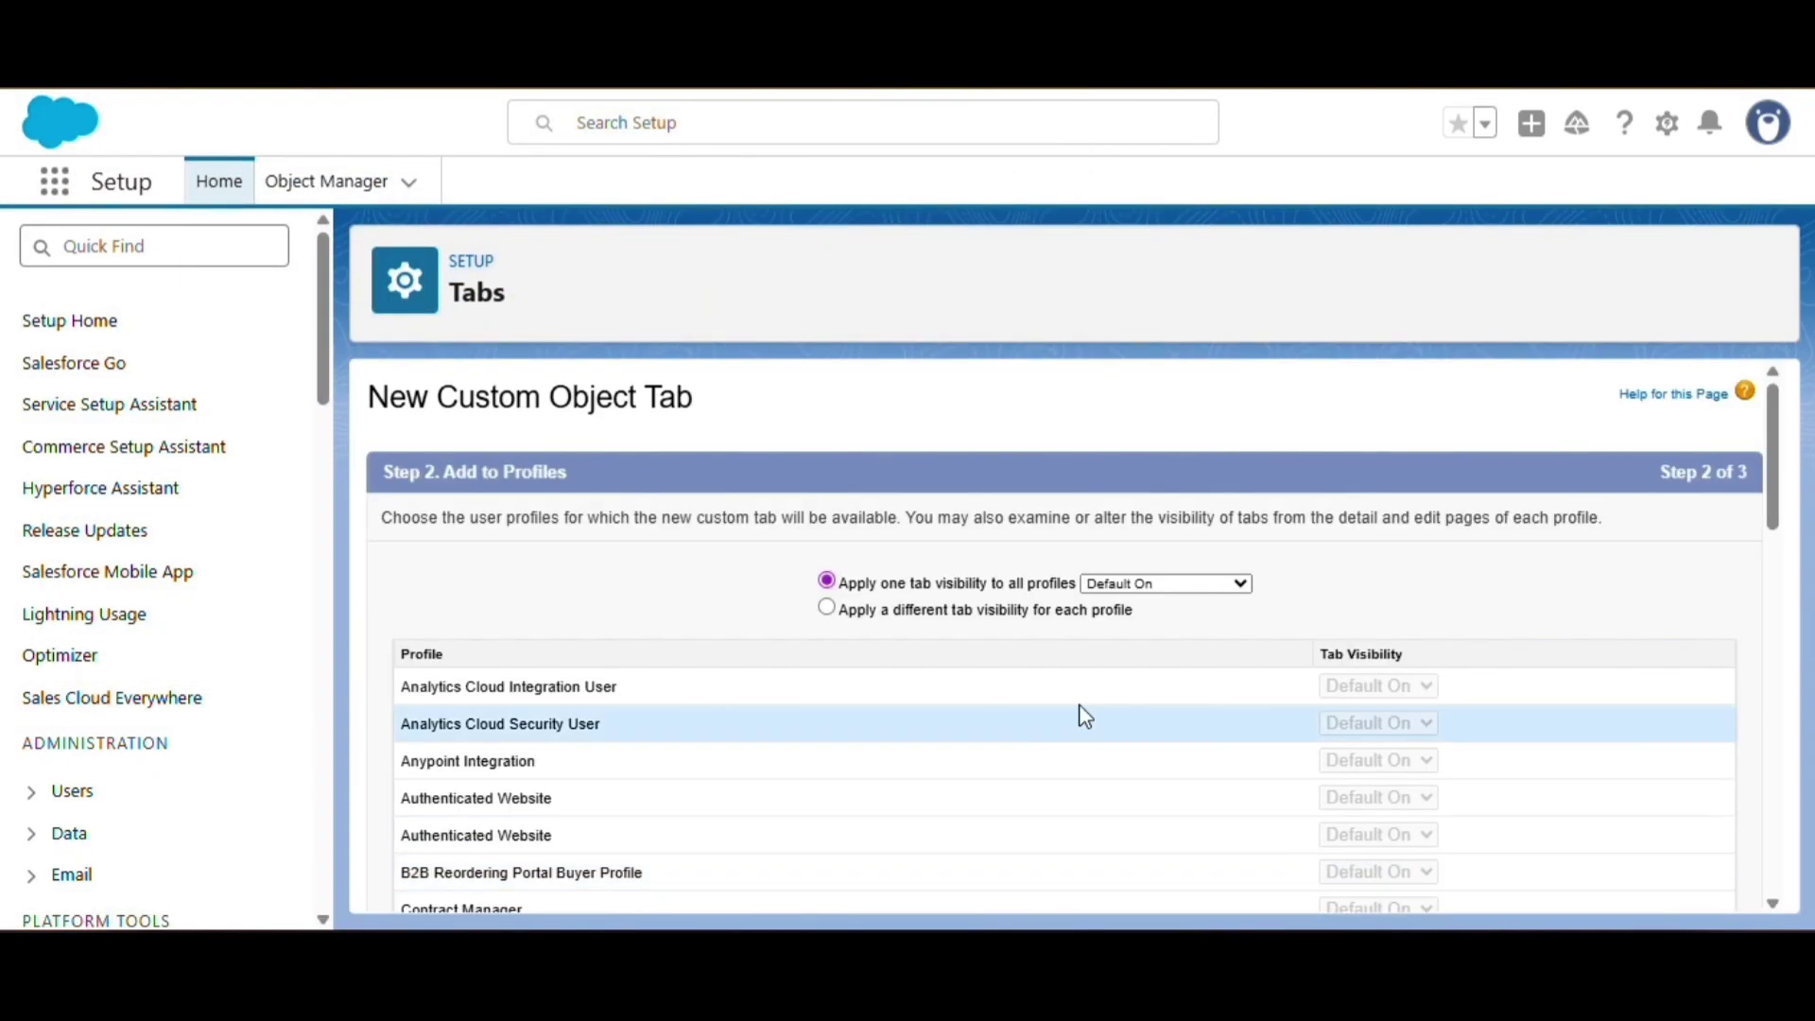
Accept Default On visibility for all profiles and the preselected apps, and save the Payment tab.
{"action": "scroll", "coordinate": [1163, 636], "scroll_direction": "down", "scroll_amount": 15}
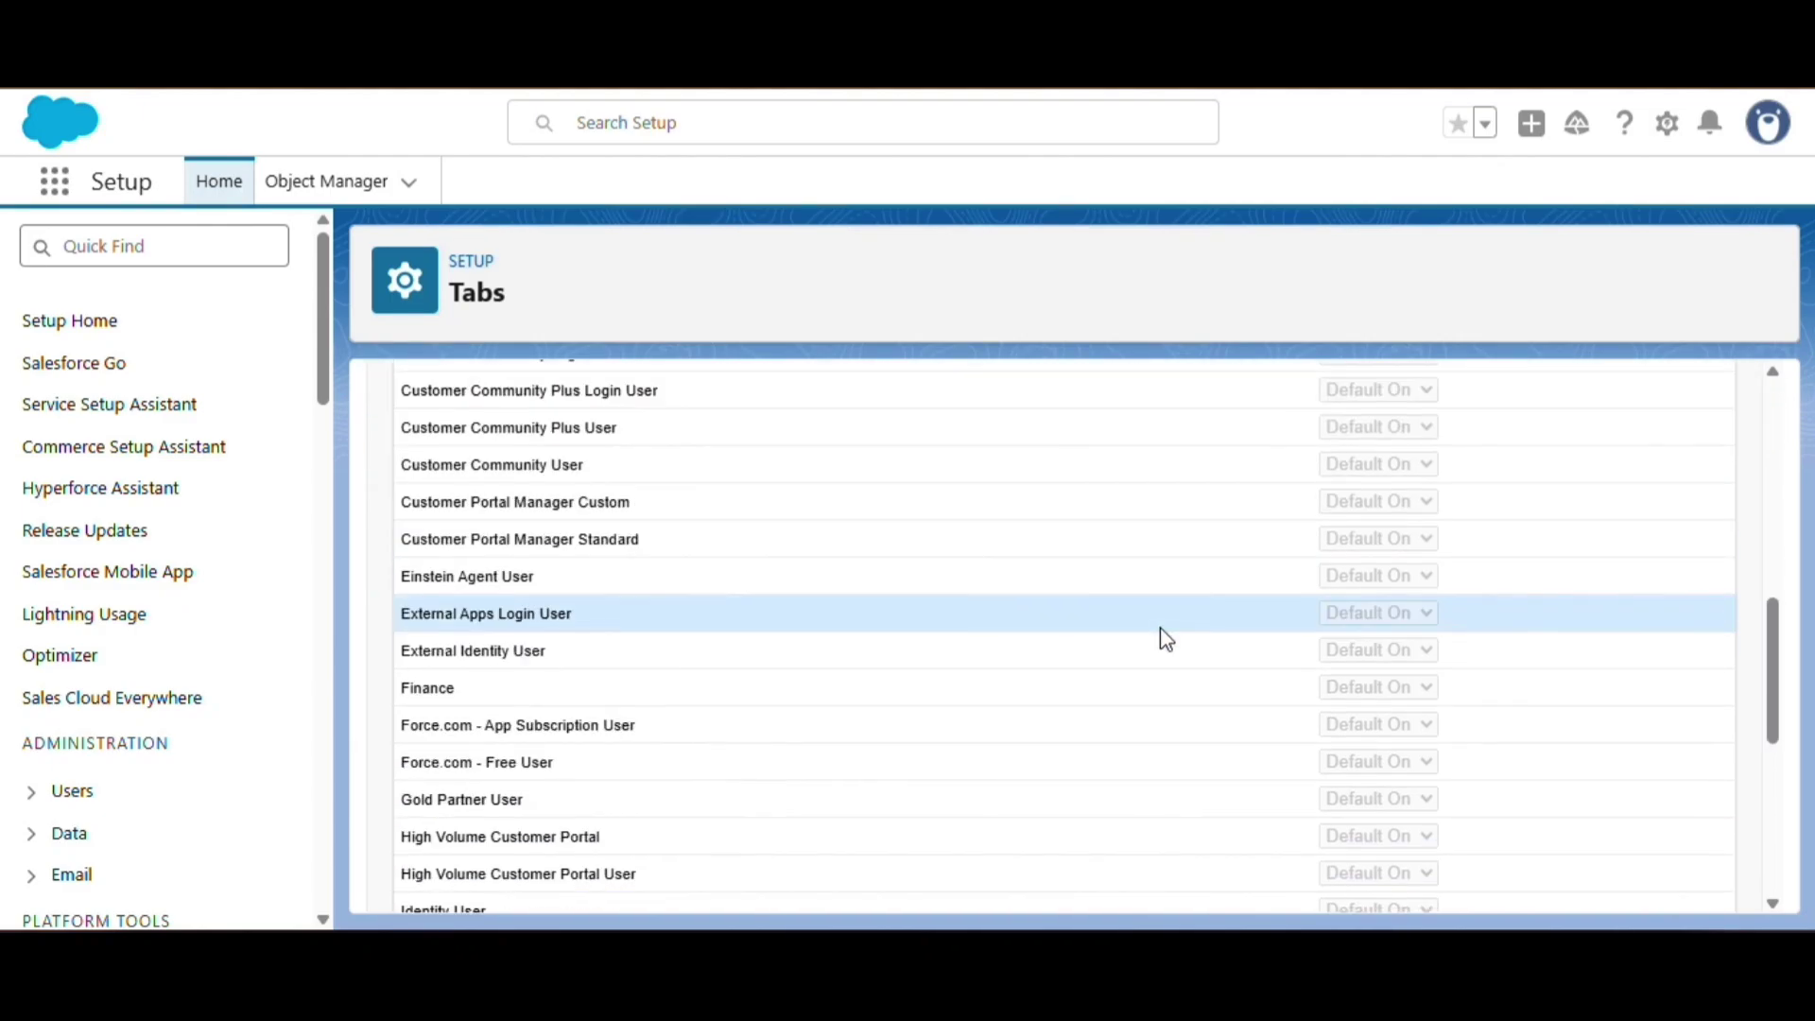
{"action": "left_click", "coordinate": [1667, 884]}
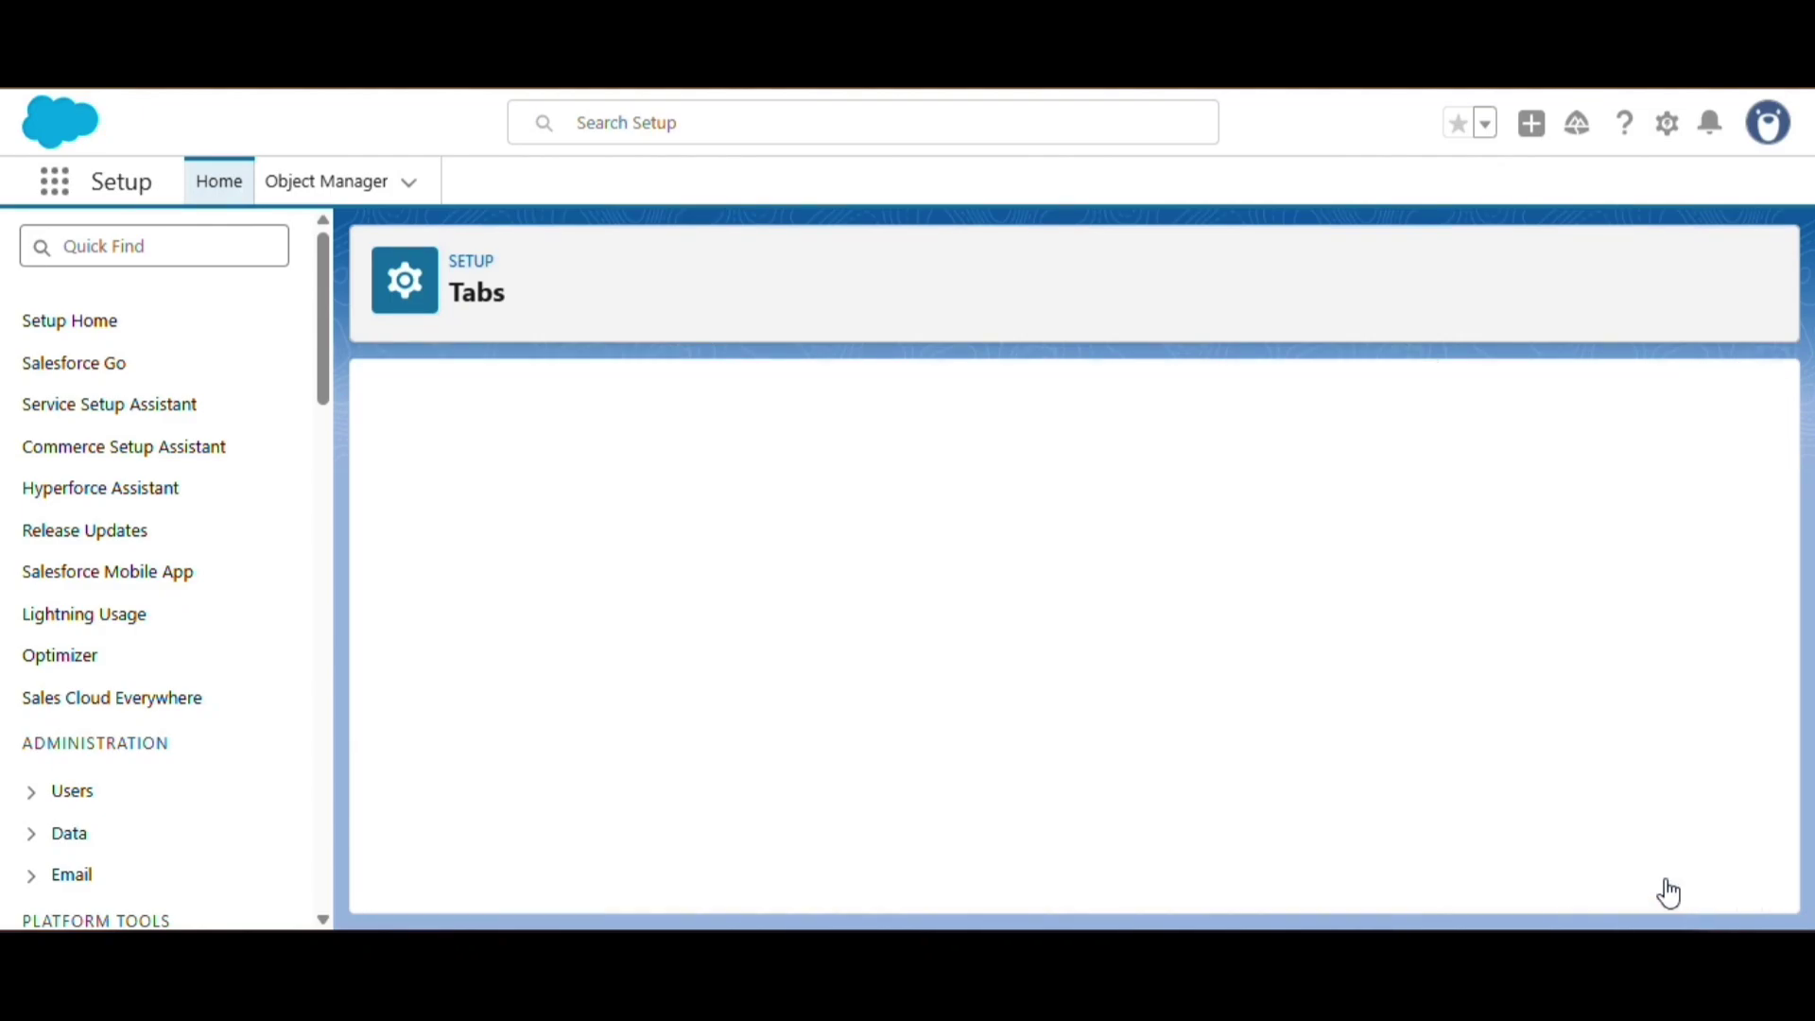
{"action": "scroll", "coordinate": [1532, 737], "scroll_direction": "down", "scroll_amount": 5}
{"action": "scroll", "coordinate": [1531, 738], "scroll_direction": "down", "scroll_amount": 5}
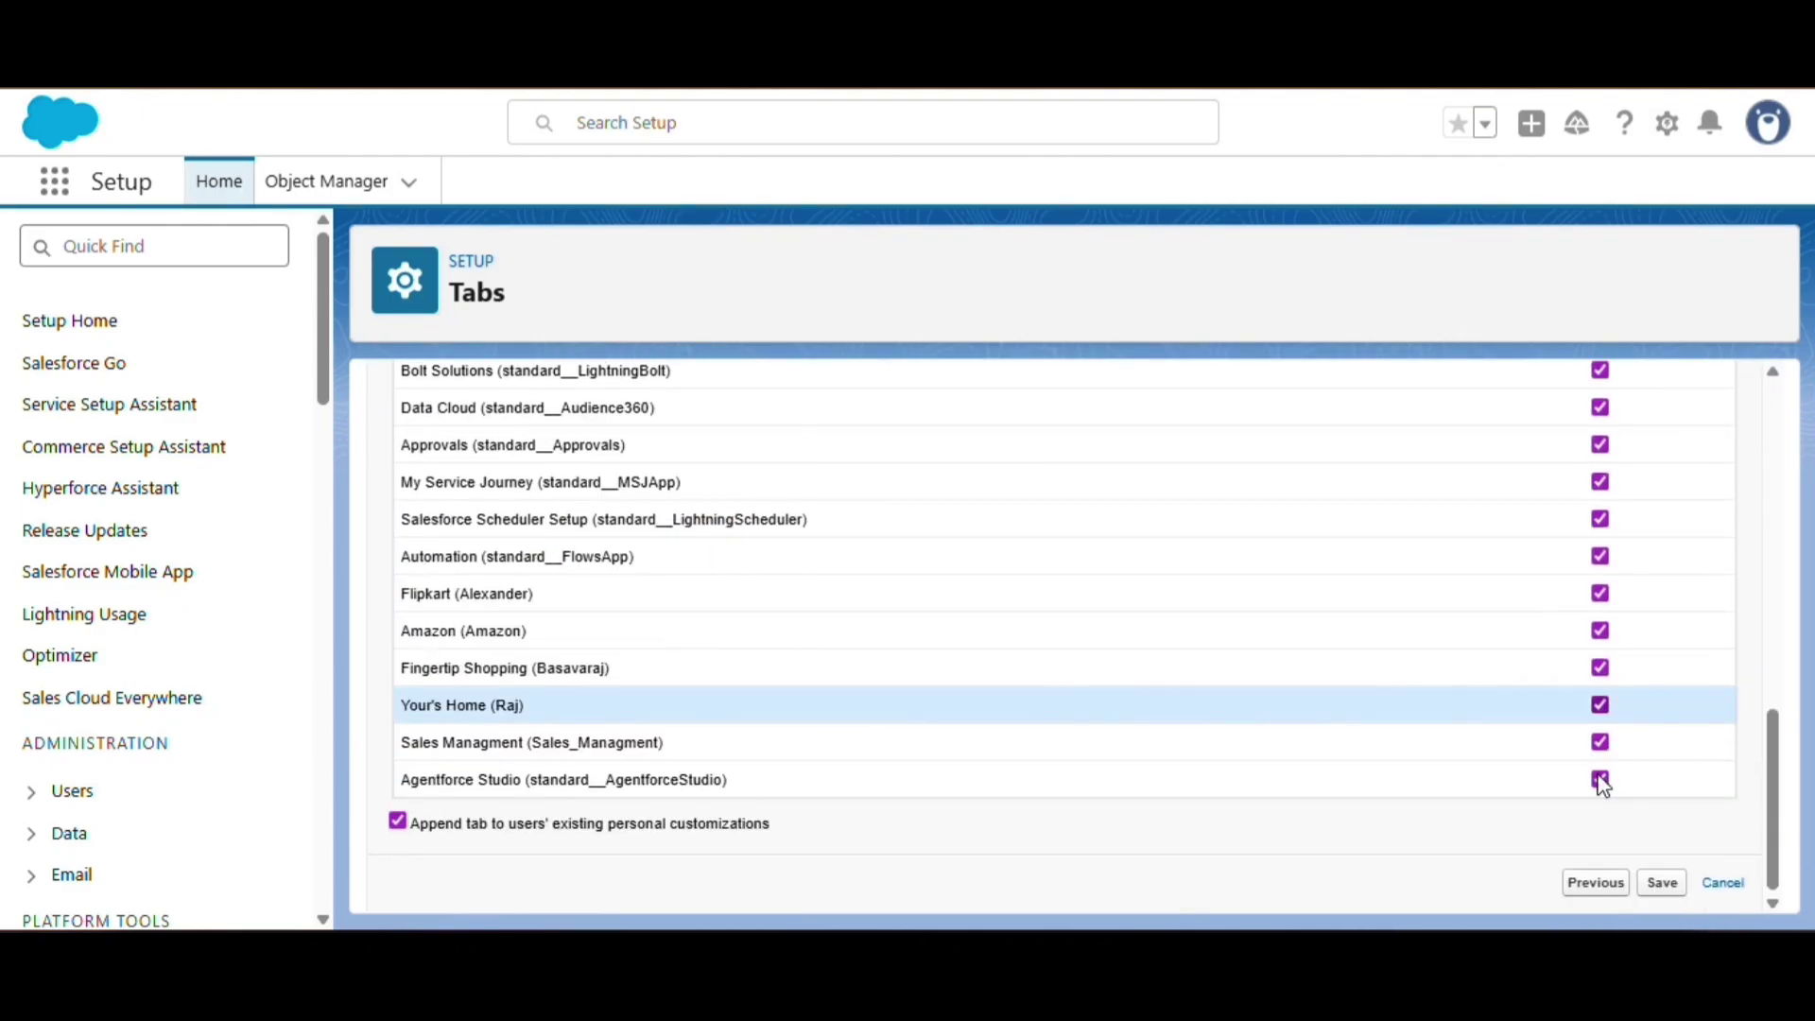
{"action": "left_click", "coordinate": [1661, 884]}
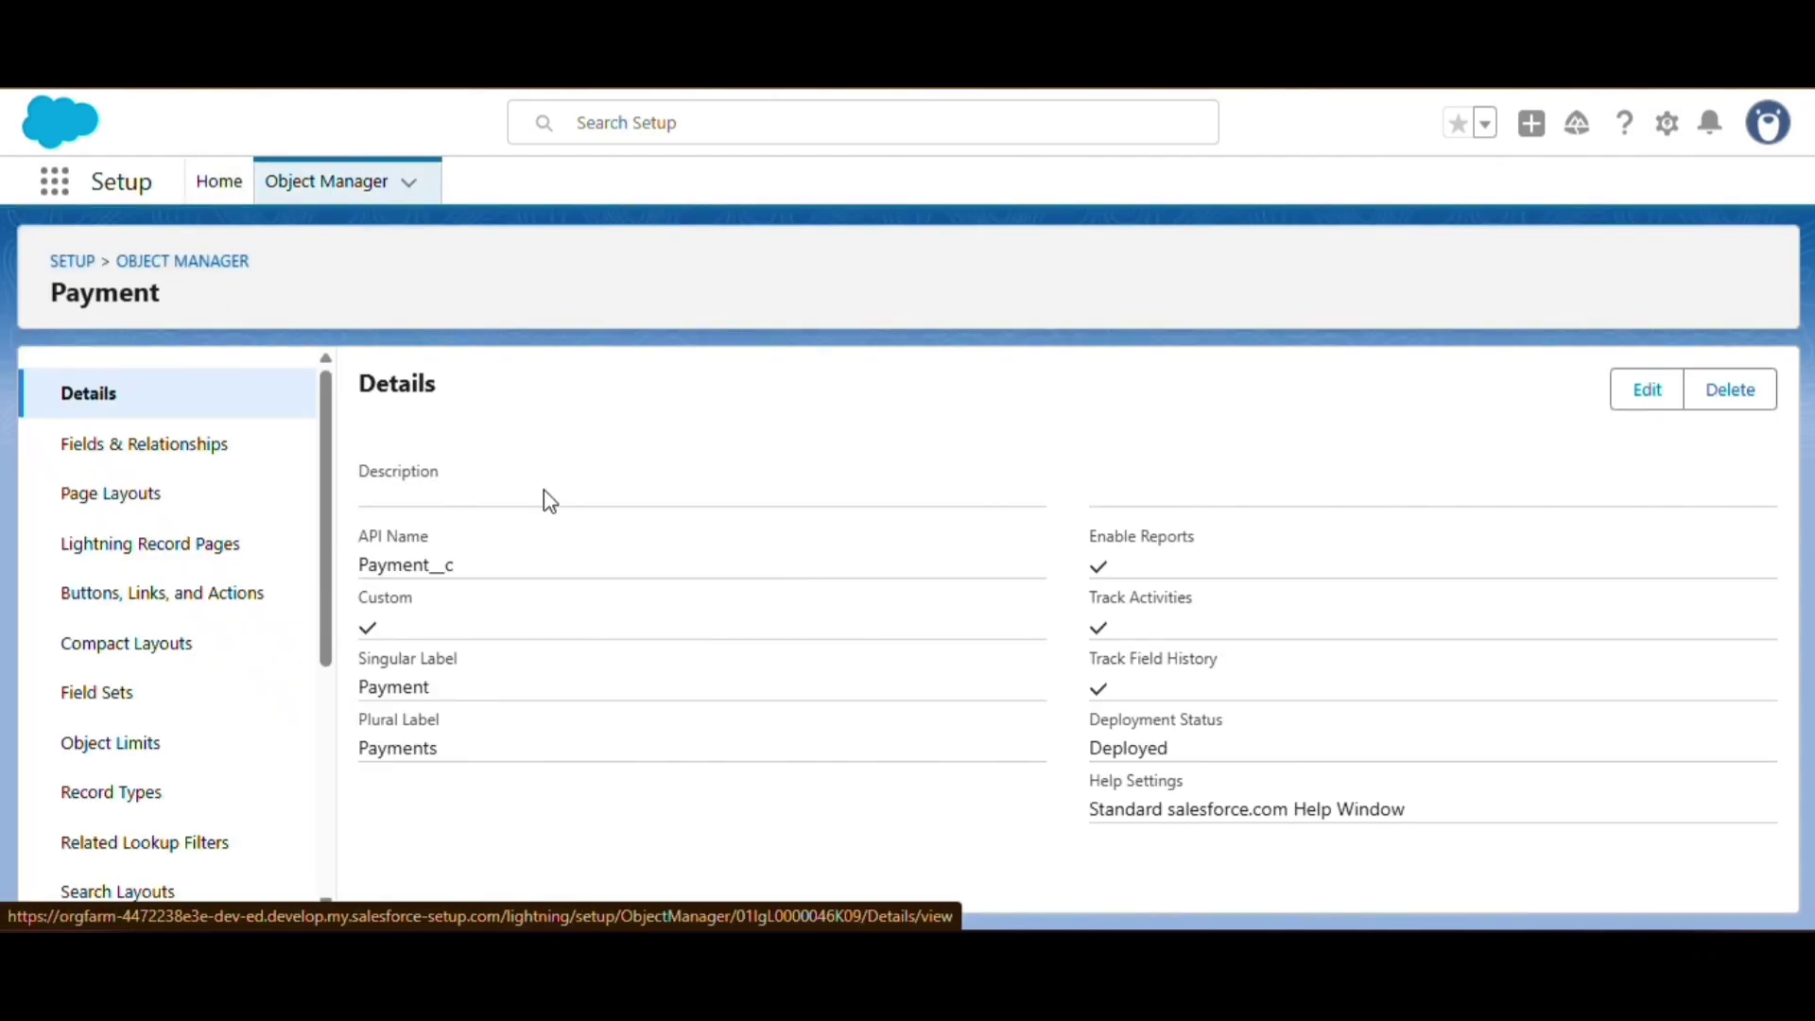
Edit the Payment Name field: record name Receipt No, data type Auto Number and display format R-{000}.
{"action": "left_click", "coordinate": [144, 444]}
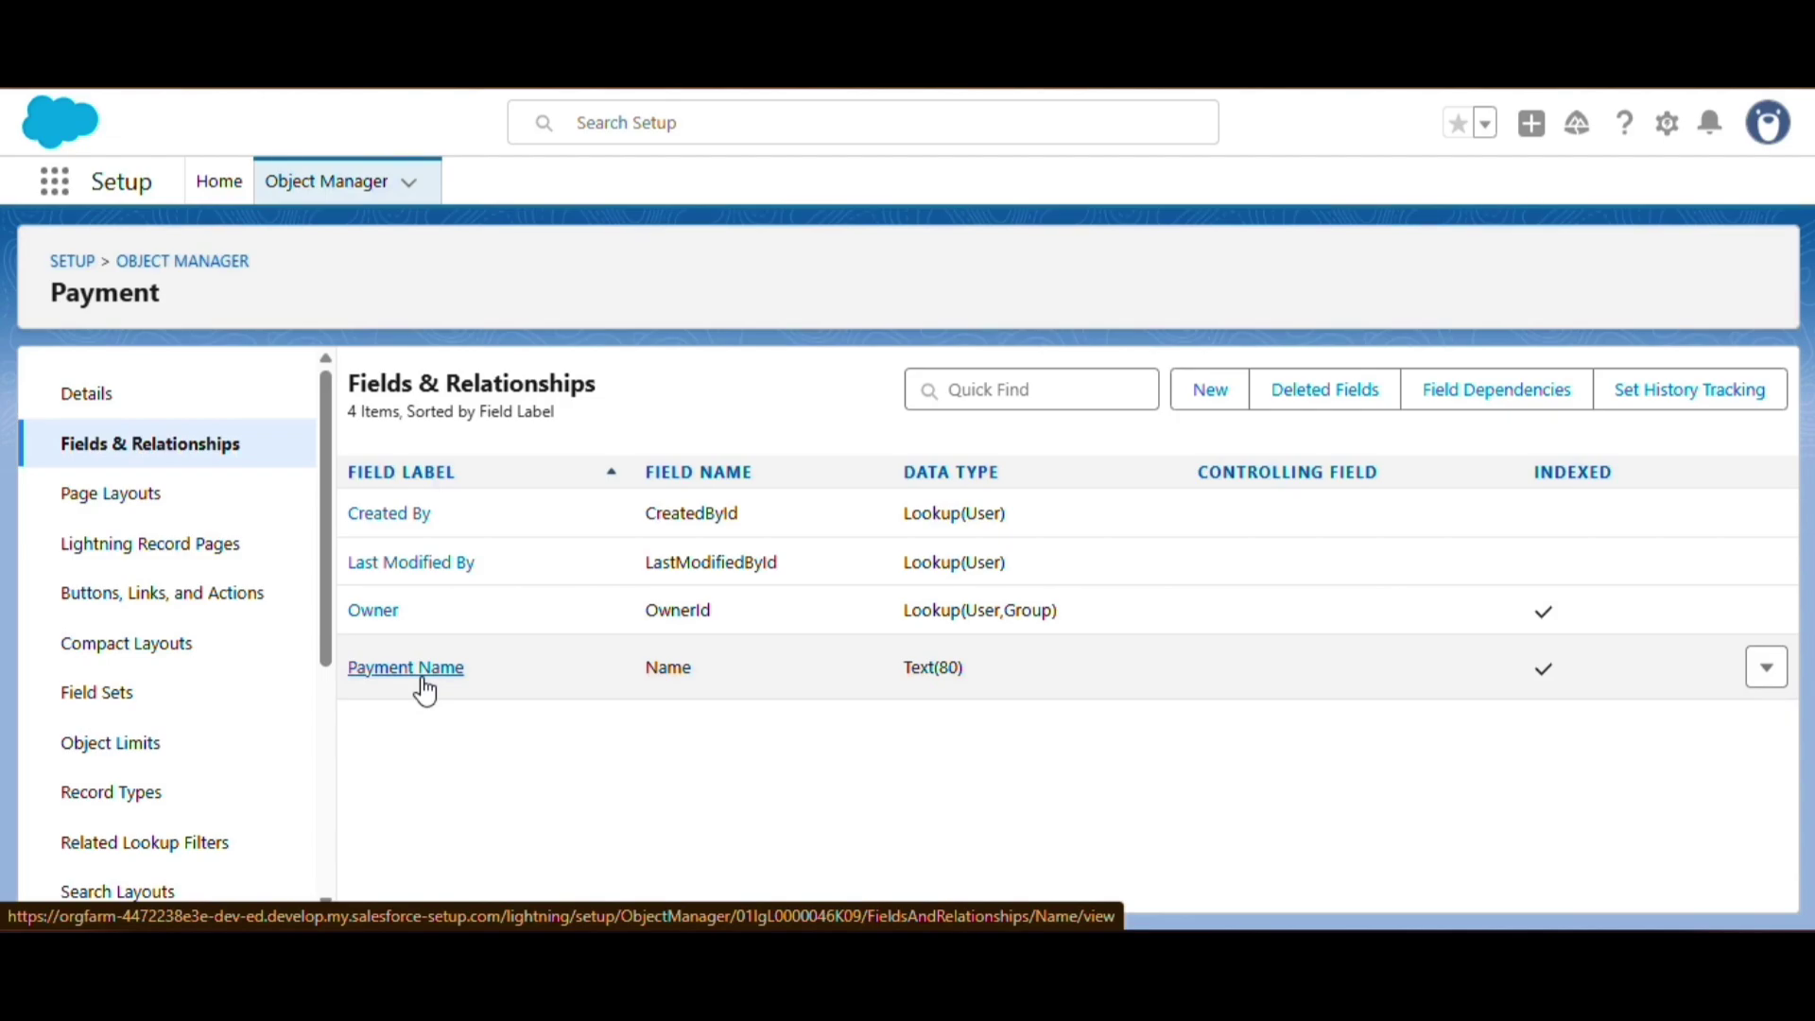
{"action": "left_click", "coordinate": [1765, 674]}
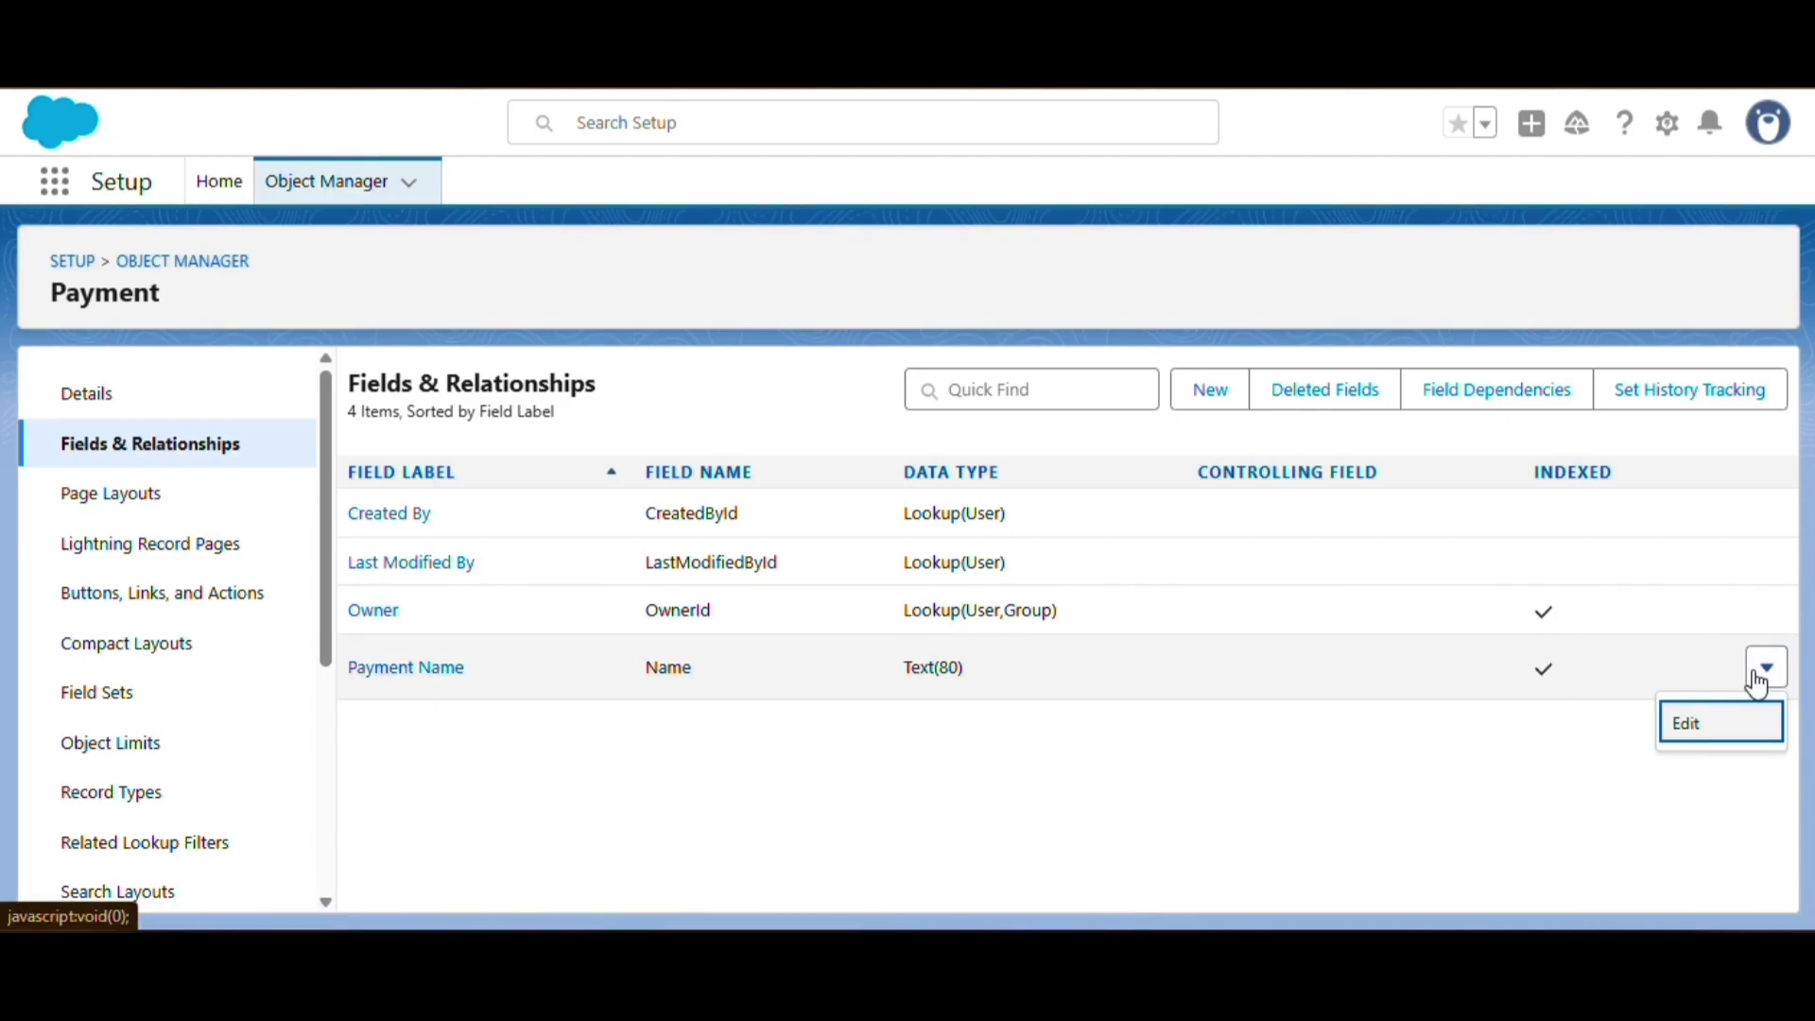
{"action": "left_click", "coordinate": [1693, 724]}
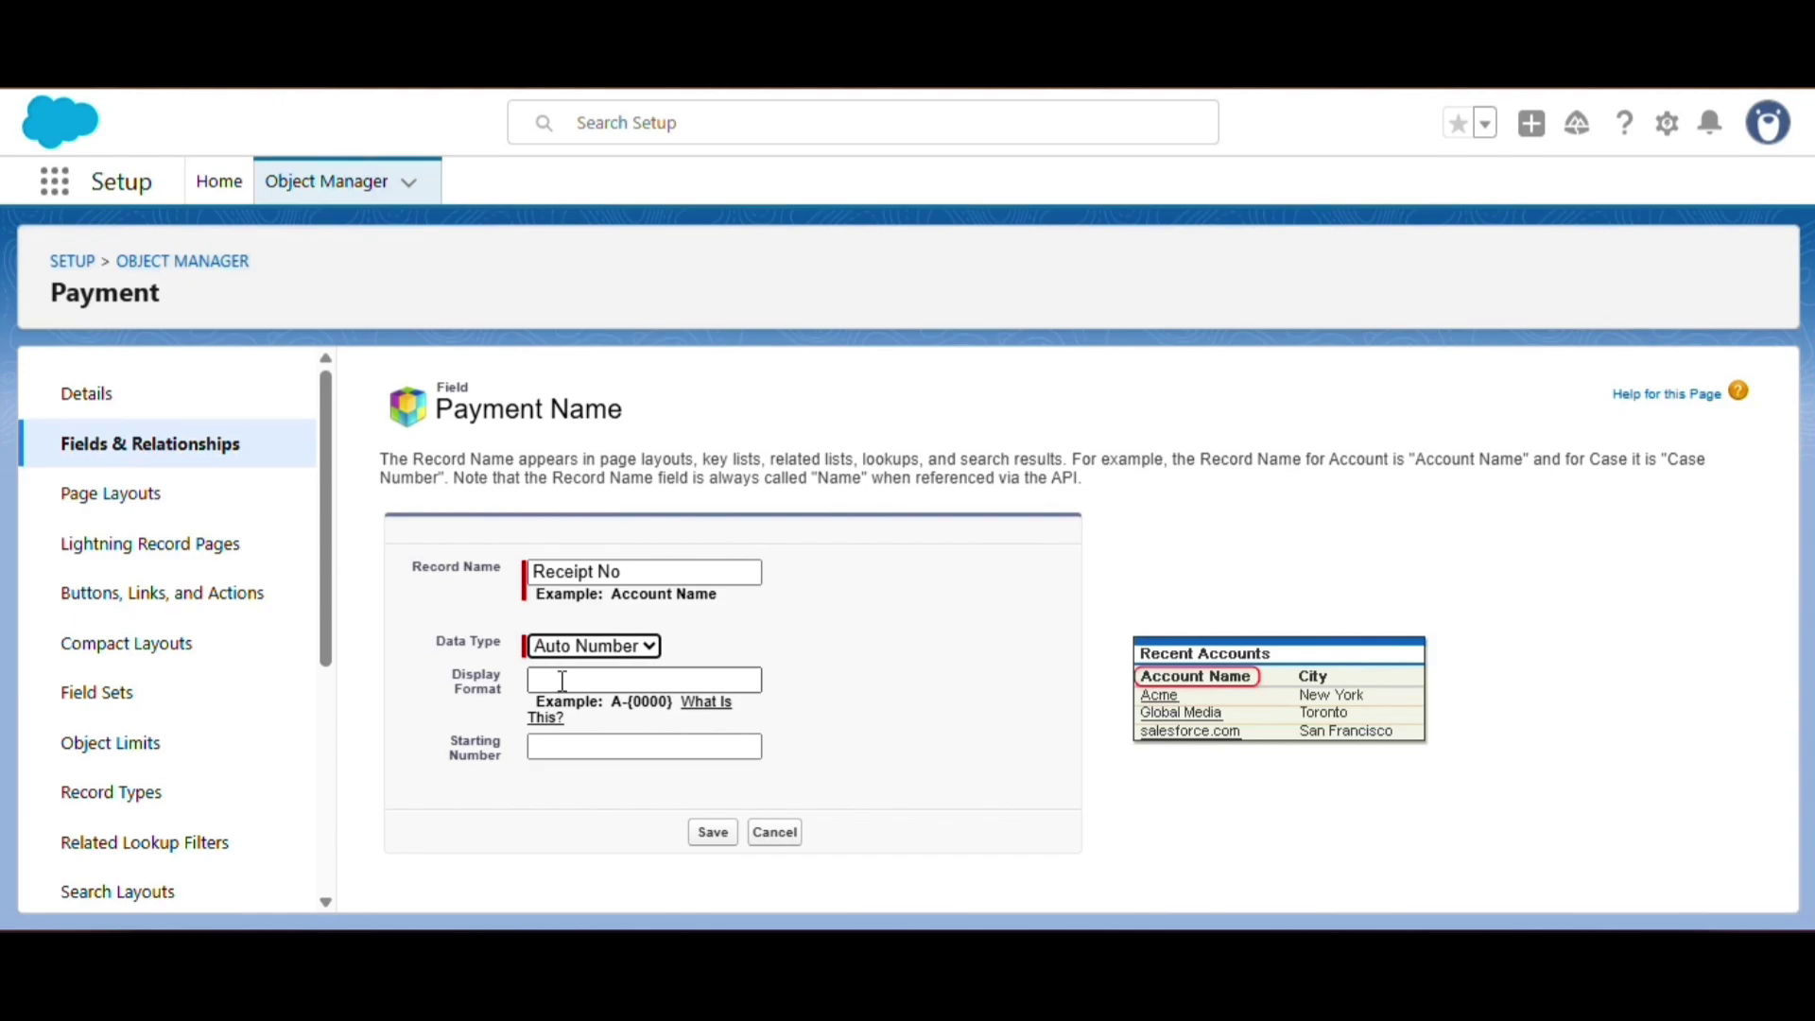
{"action": "left_click", "coordinate": [563, 681]}
{"action": "type", "text": "R"}
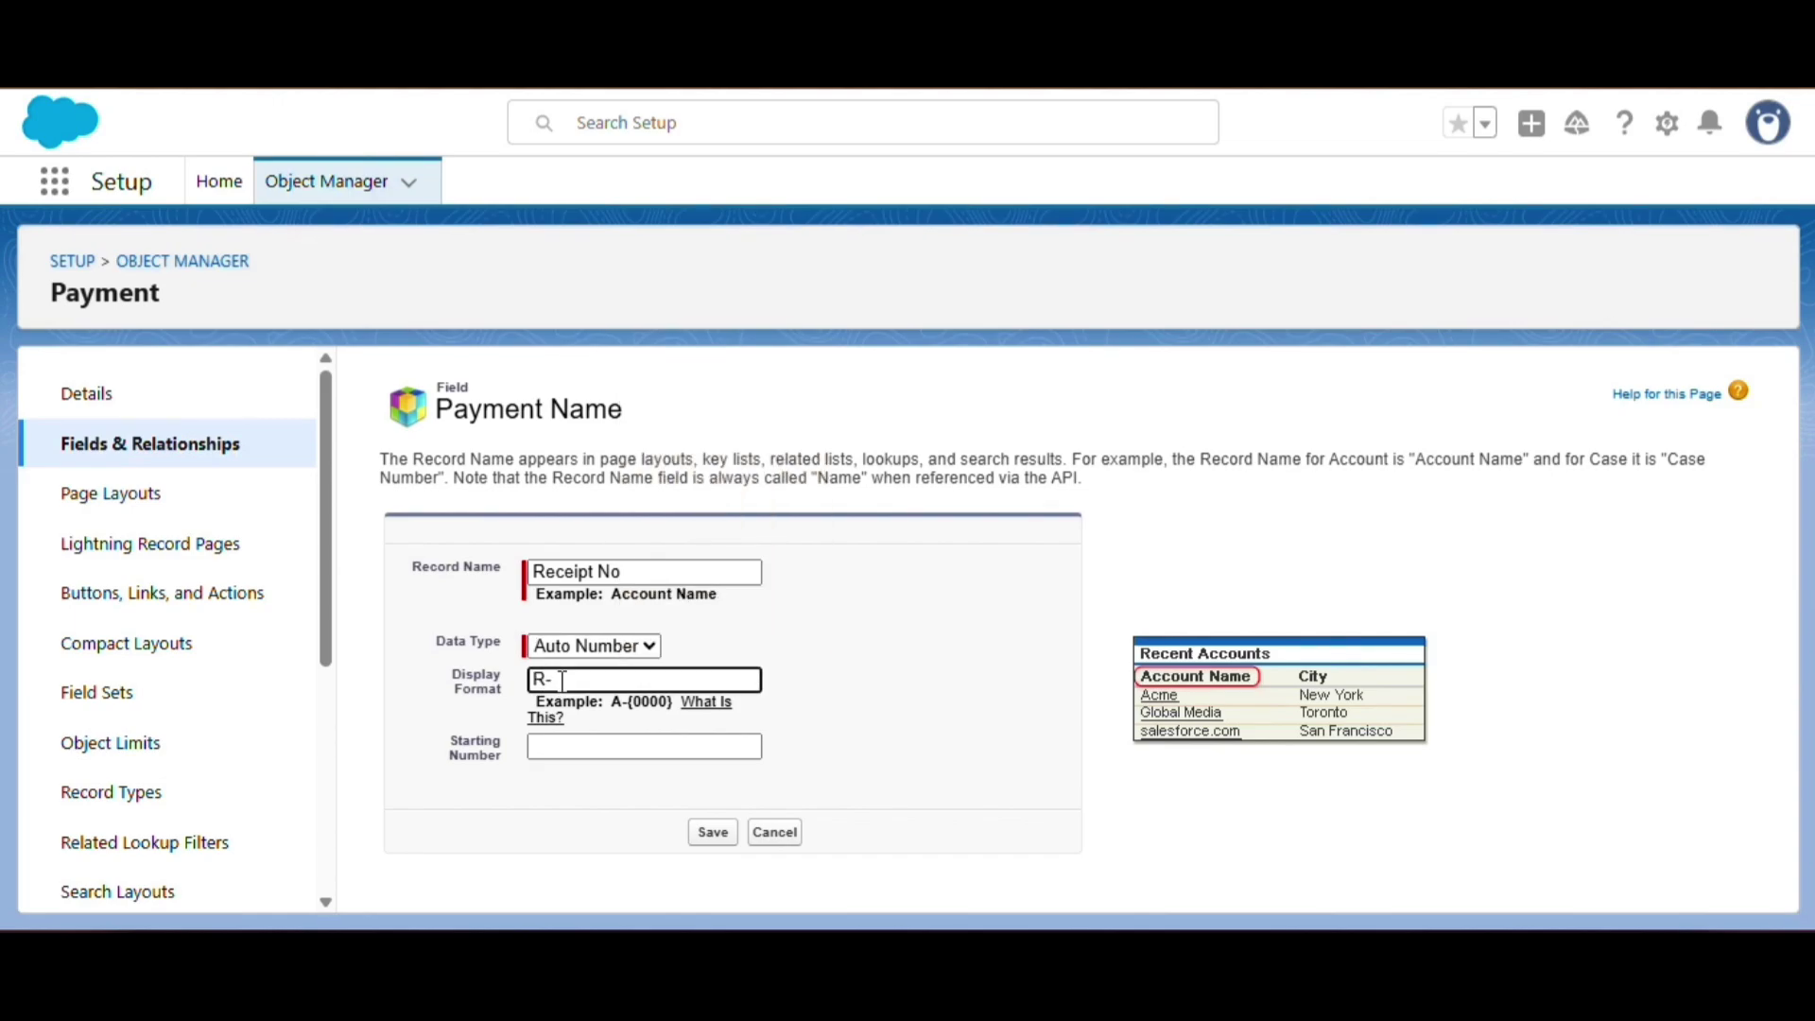
{"action": "type", "text": "-{000}"}
Set the Receipt No field's starting number to 1 and save the field.
{"action": "left_click", "coordinate": [564, 748]}
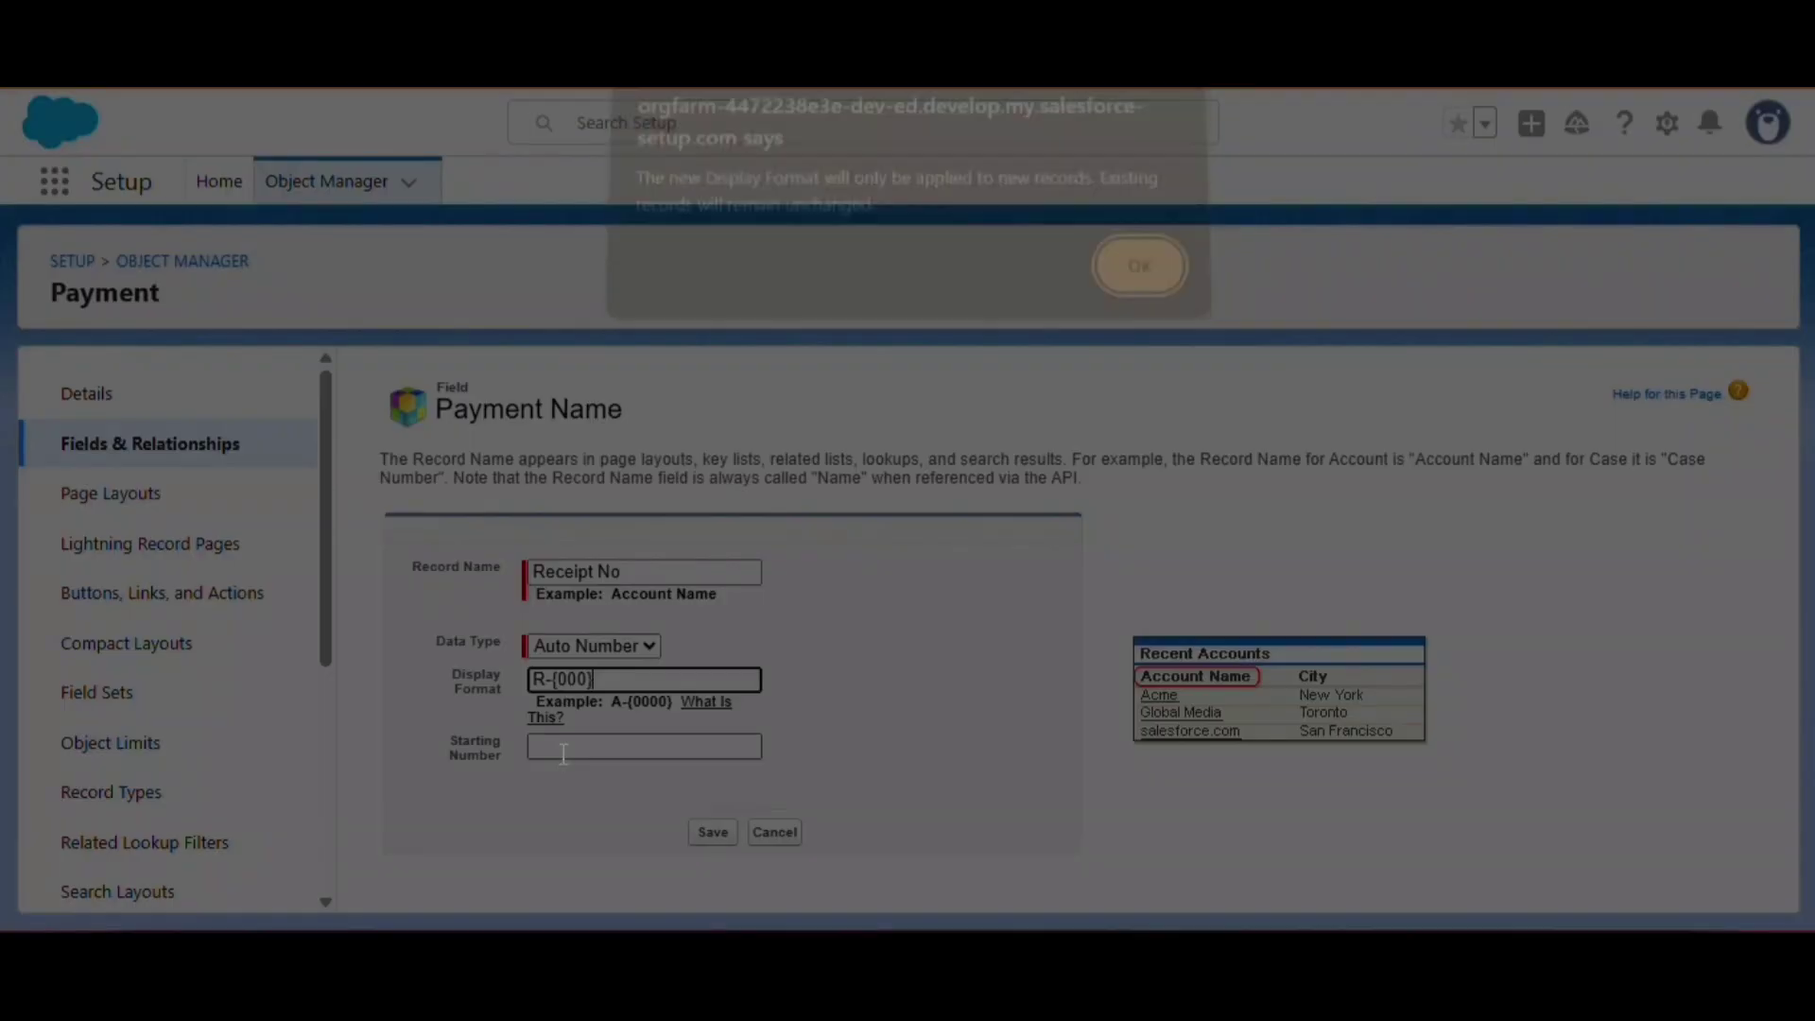
{"action": "left_click", "coordinate": [1145, 283]}
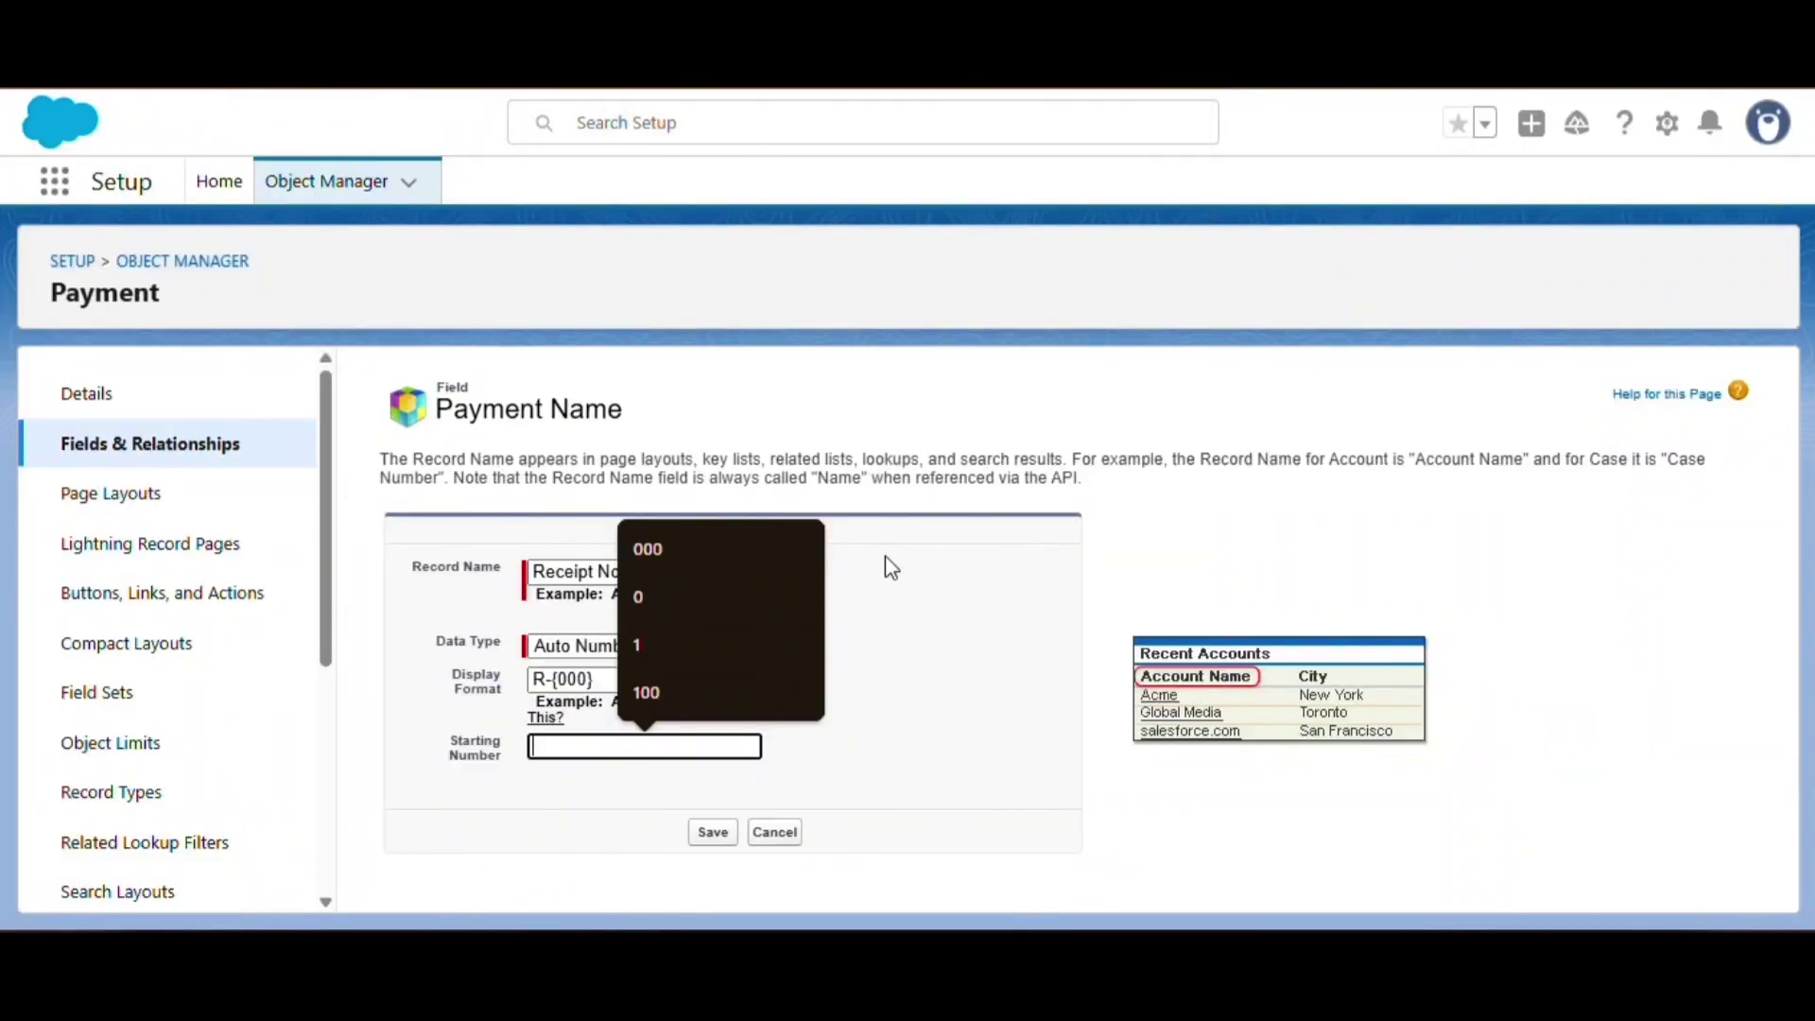
{"action": "left_click", "coordinate": [685, 653]}
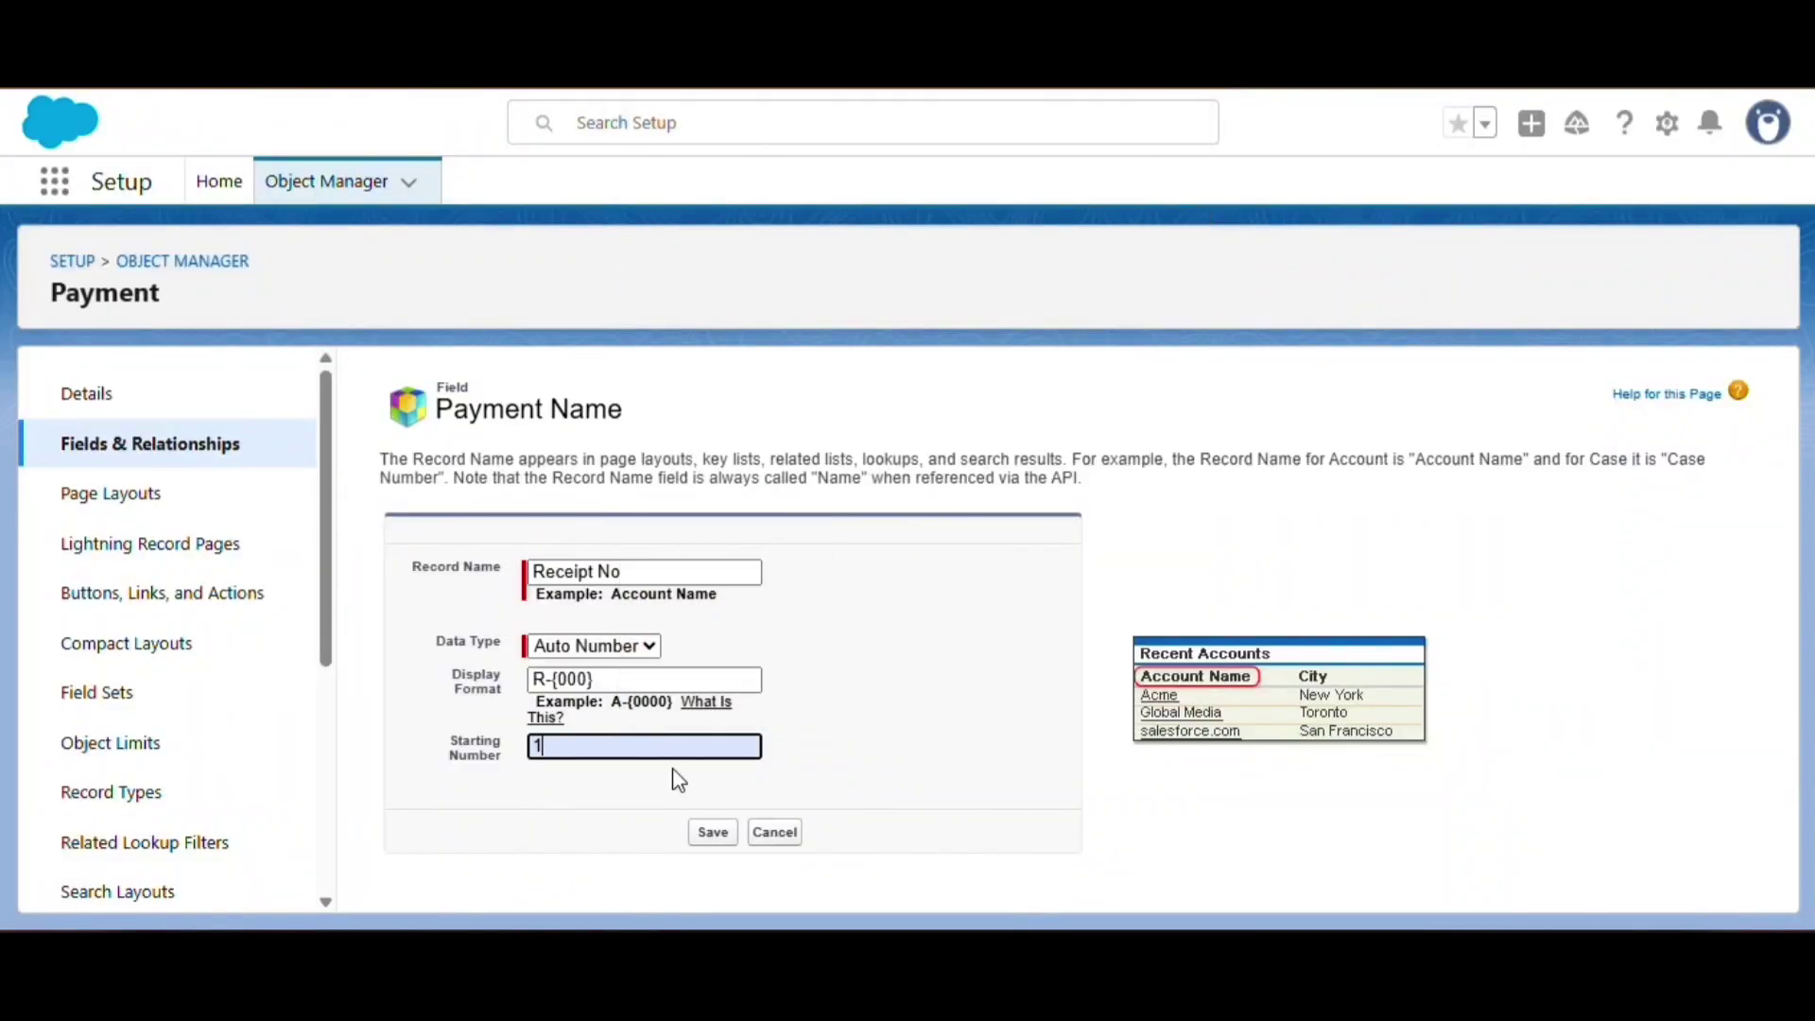
{"action": "left_click", "coordinate": [708, 836]}
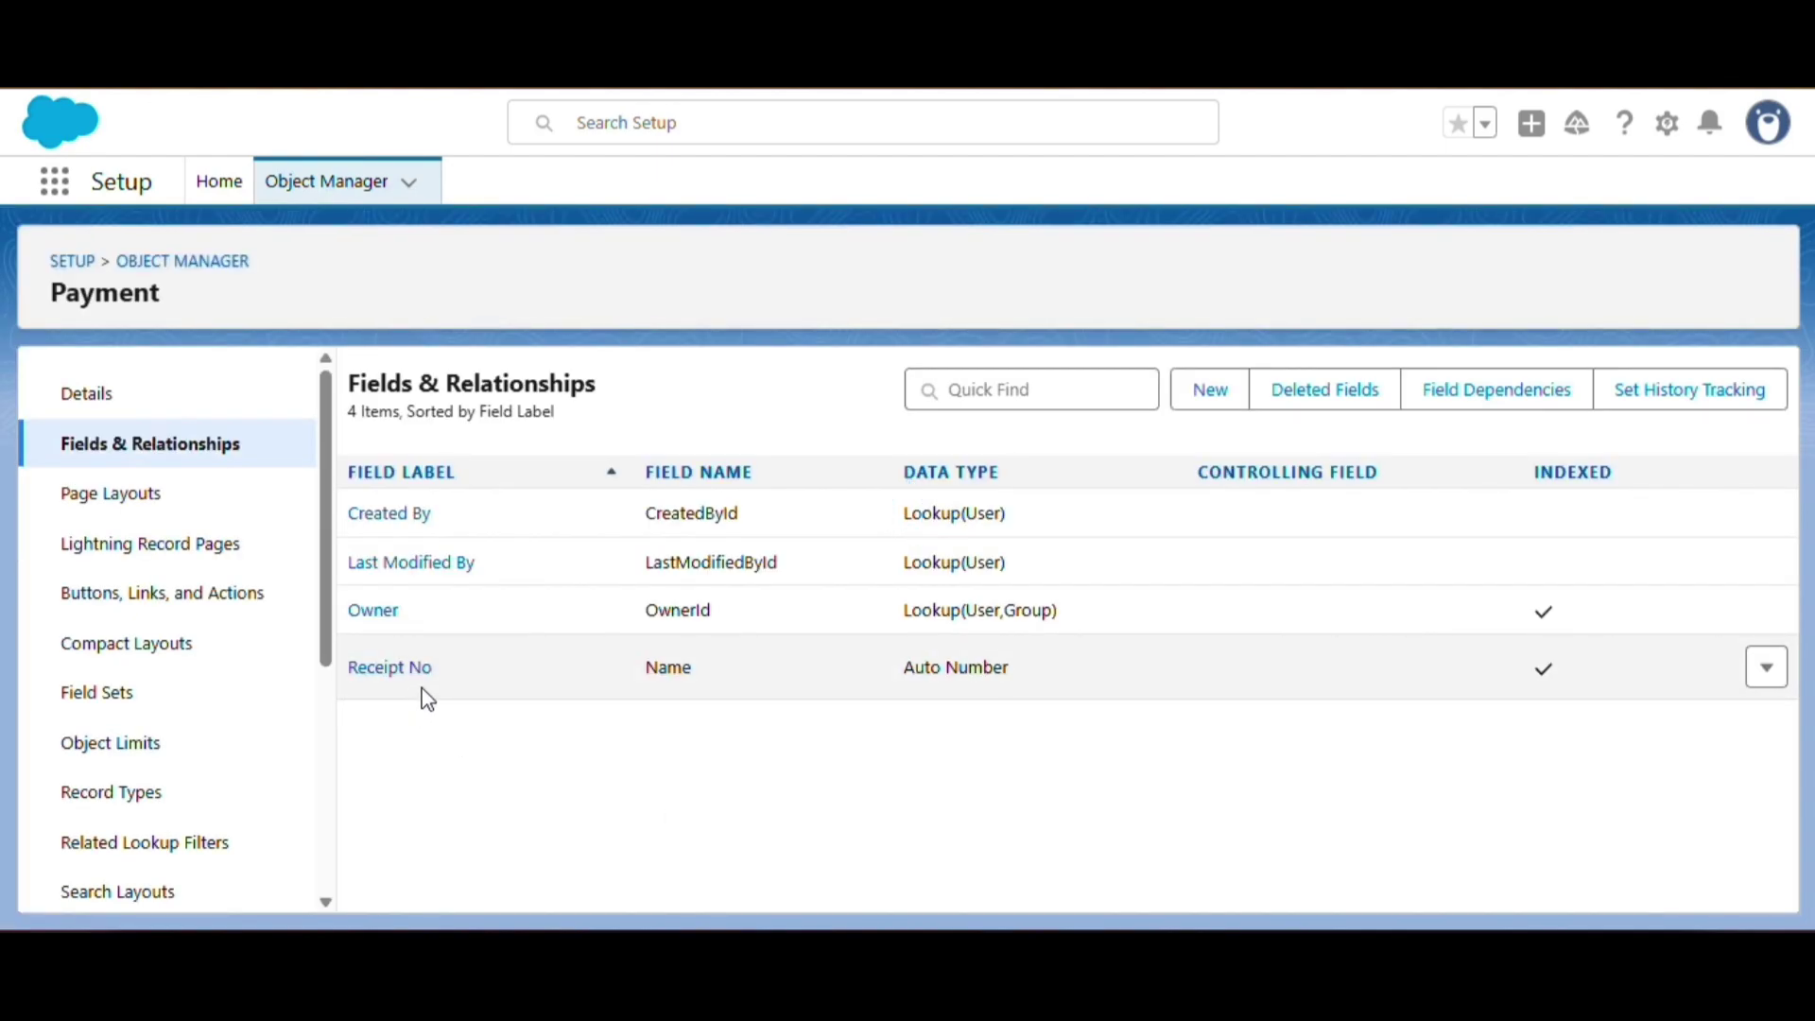
Start a new custom field on the Payment object with the Lookup Relationship data type and continue to the related object choice.
{"action": "left_click", "coordinate": [1197, 388]}
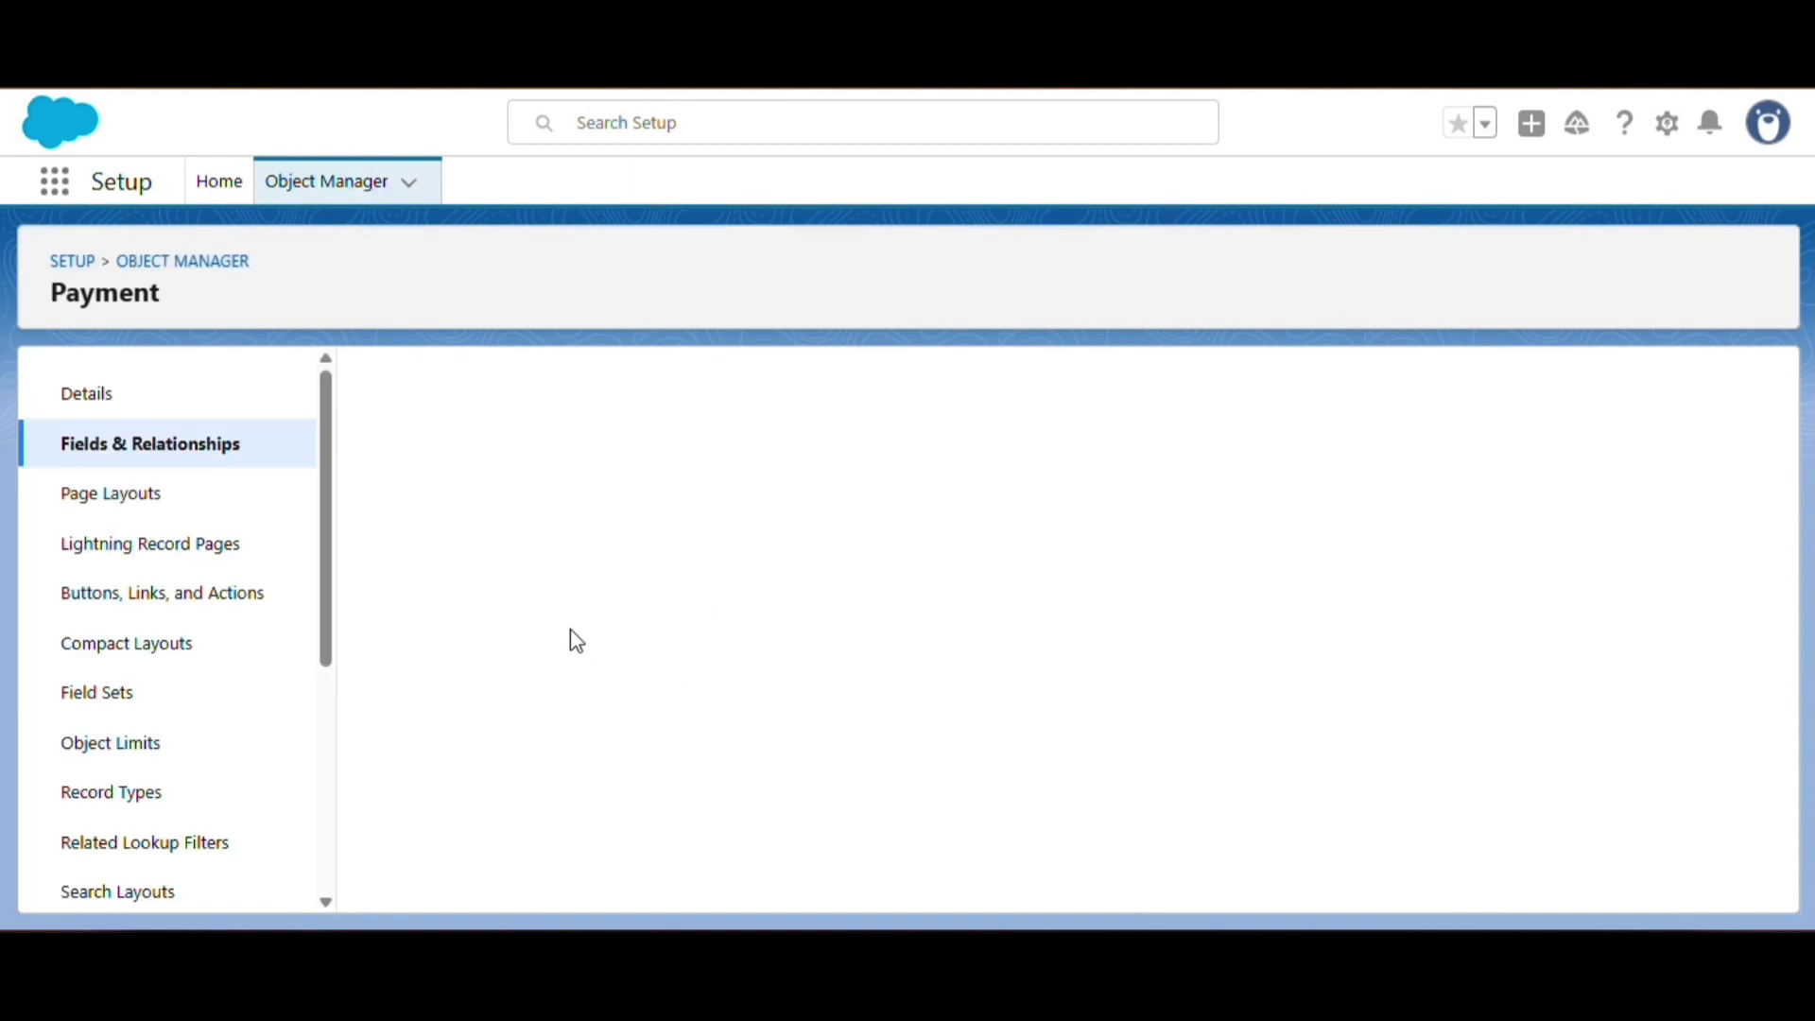
{"action": "scroll", "coordinate": [570, 633], "scroll_direction": "down", "scroll_amount": 3}
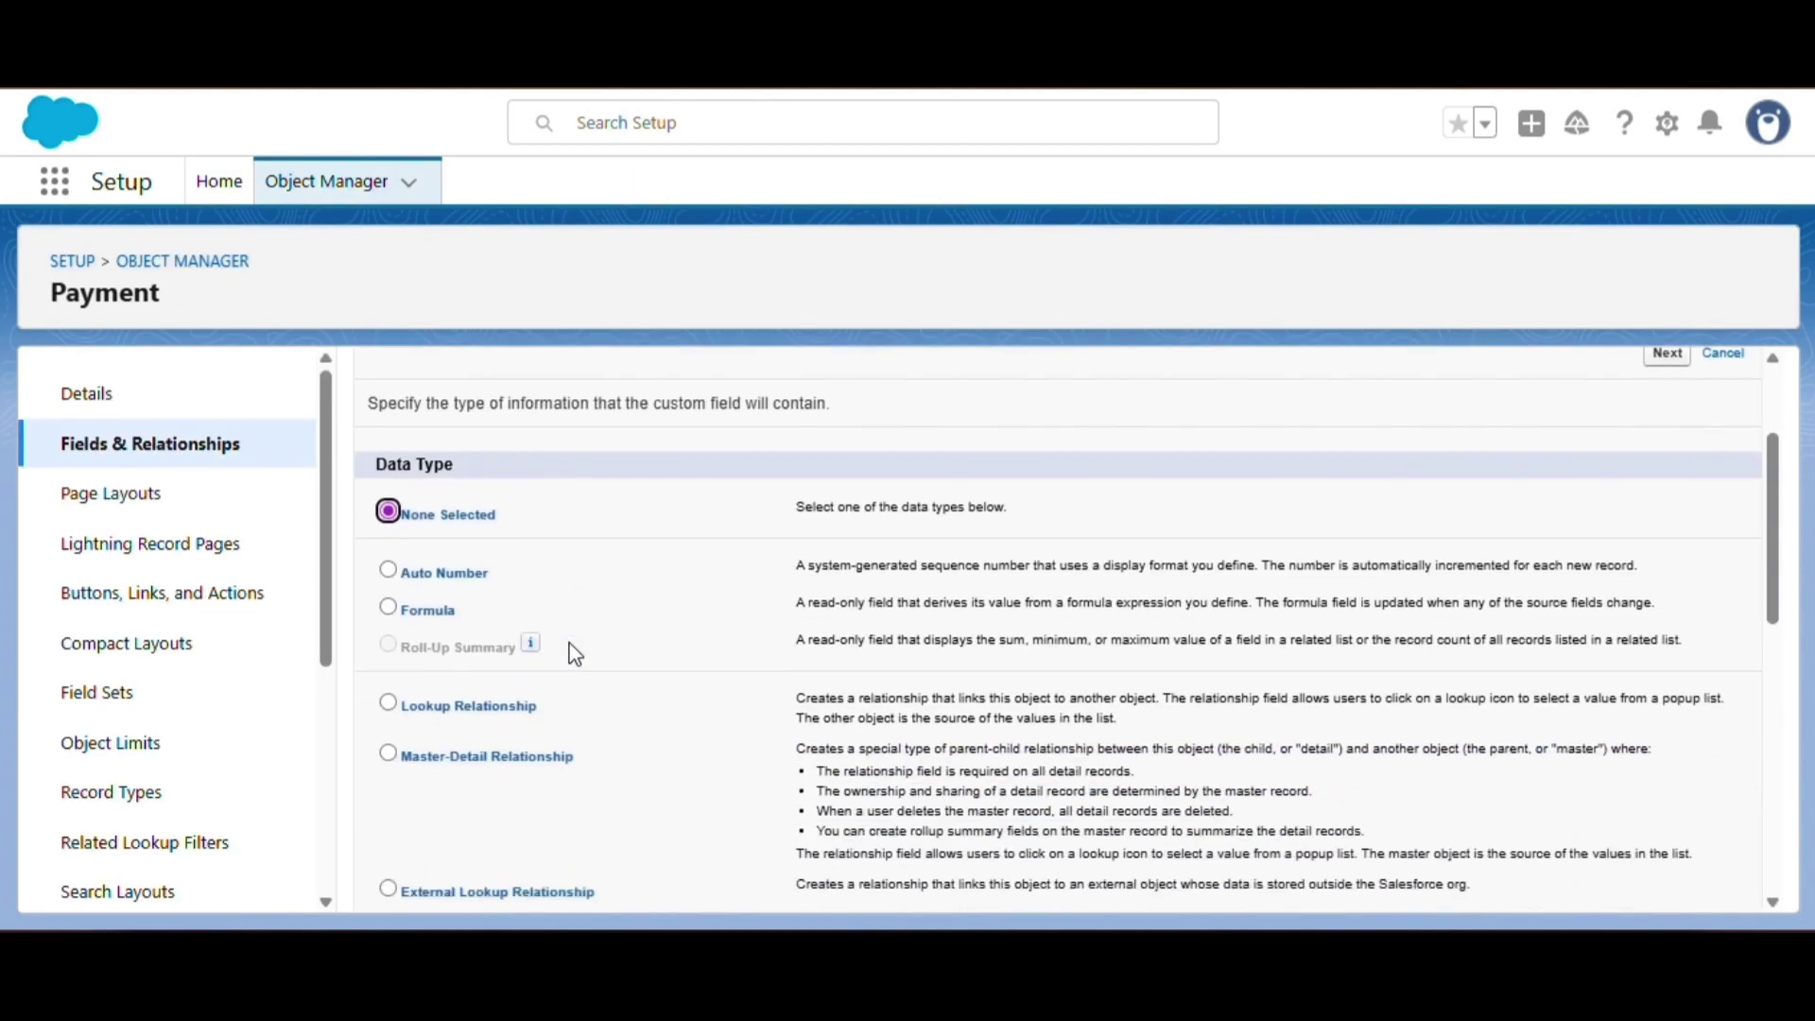
{"action": "left_click", "coordinate": [414, 607]}
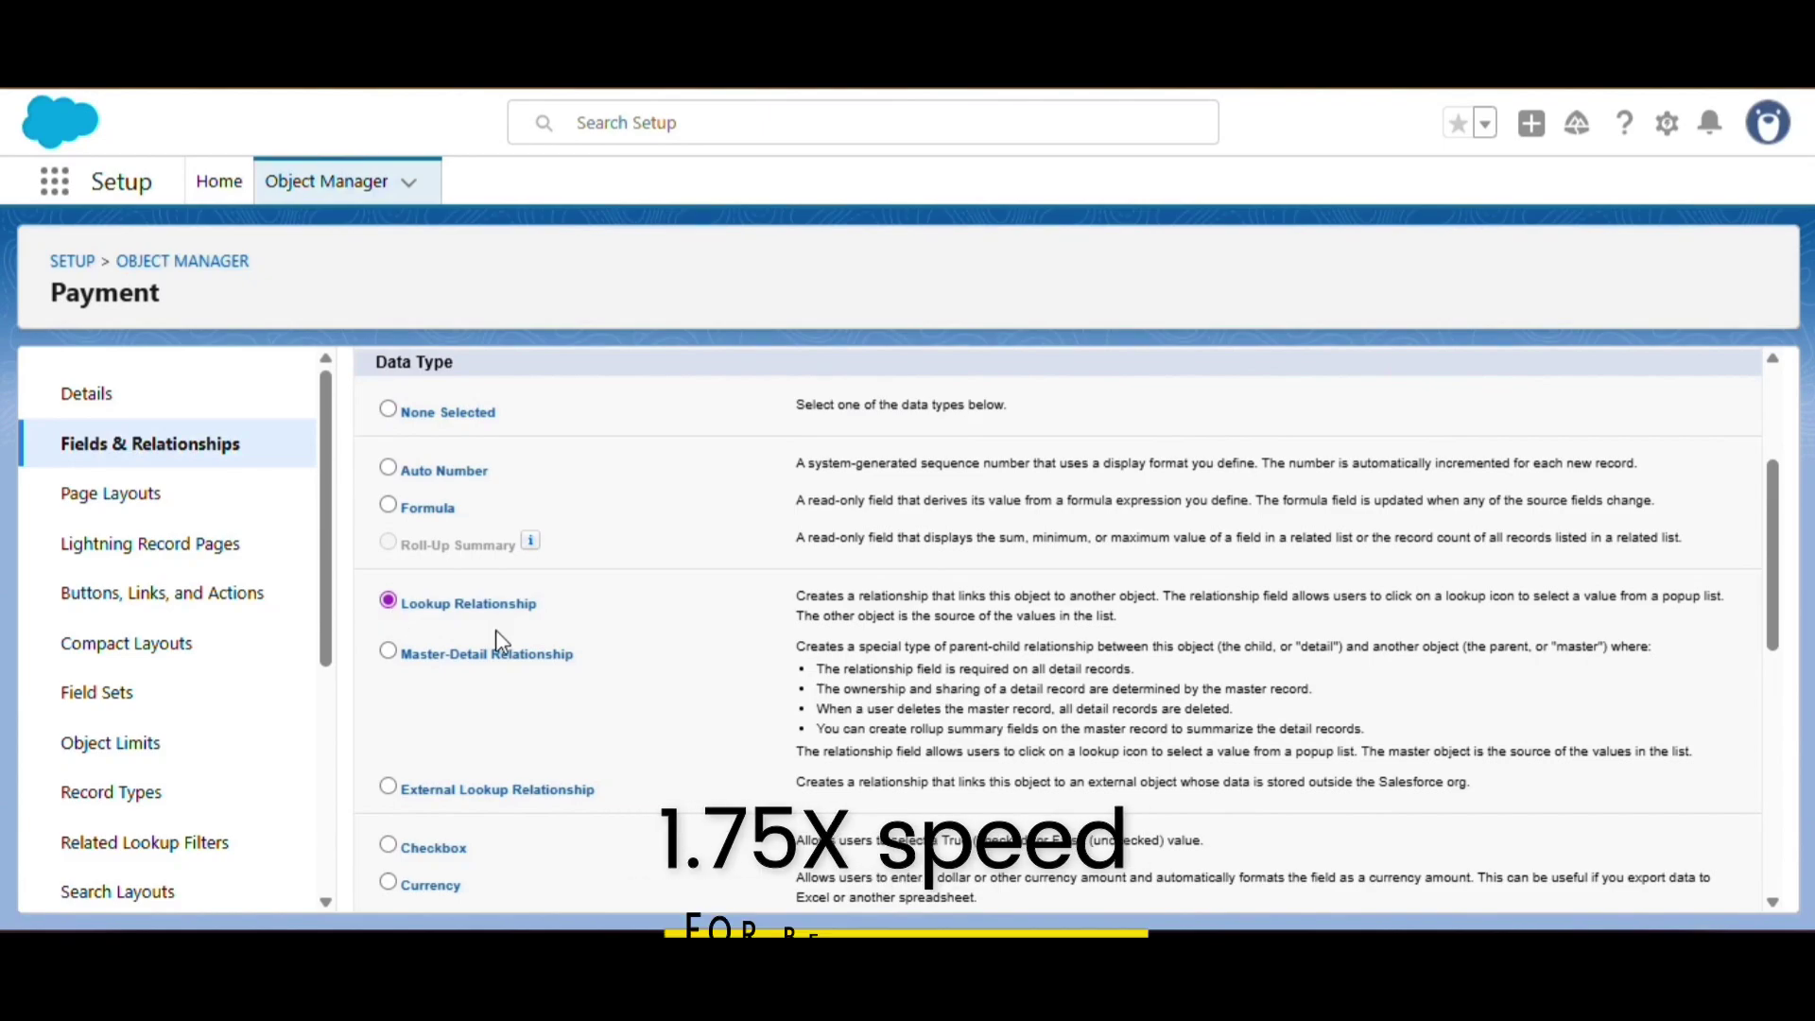
{"action": "scroll", "coordinate": [1172, 810], "scroll_direction": "down", "scroll_amount": 5}
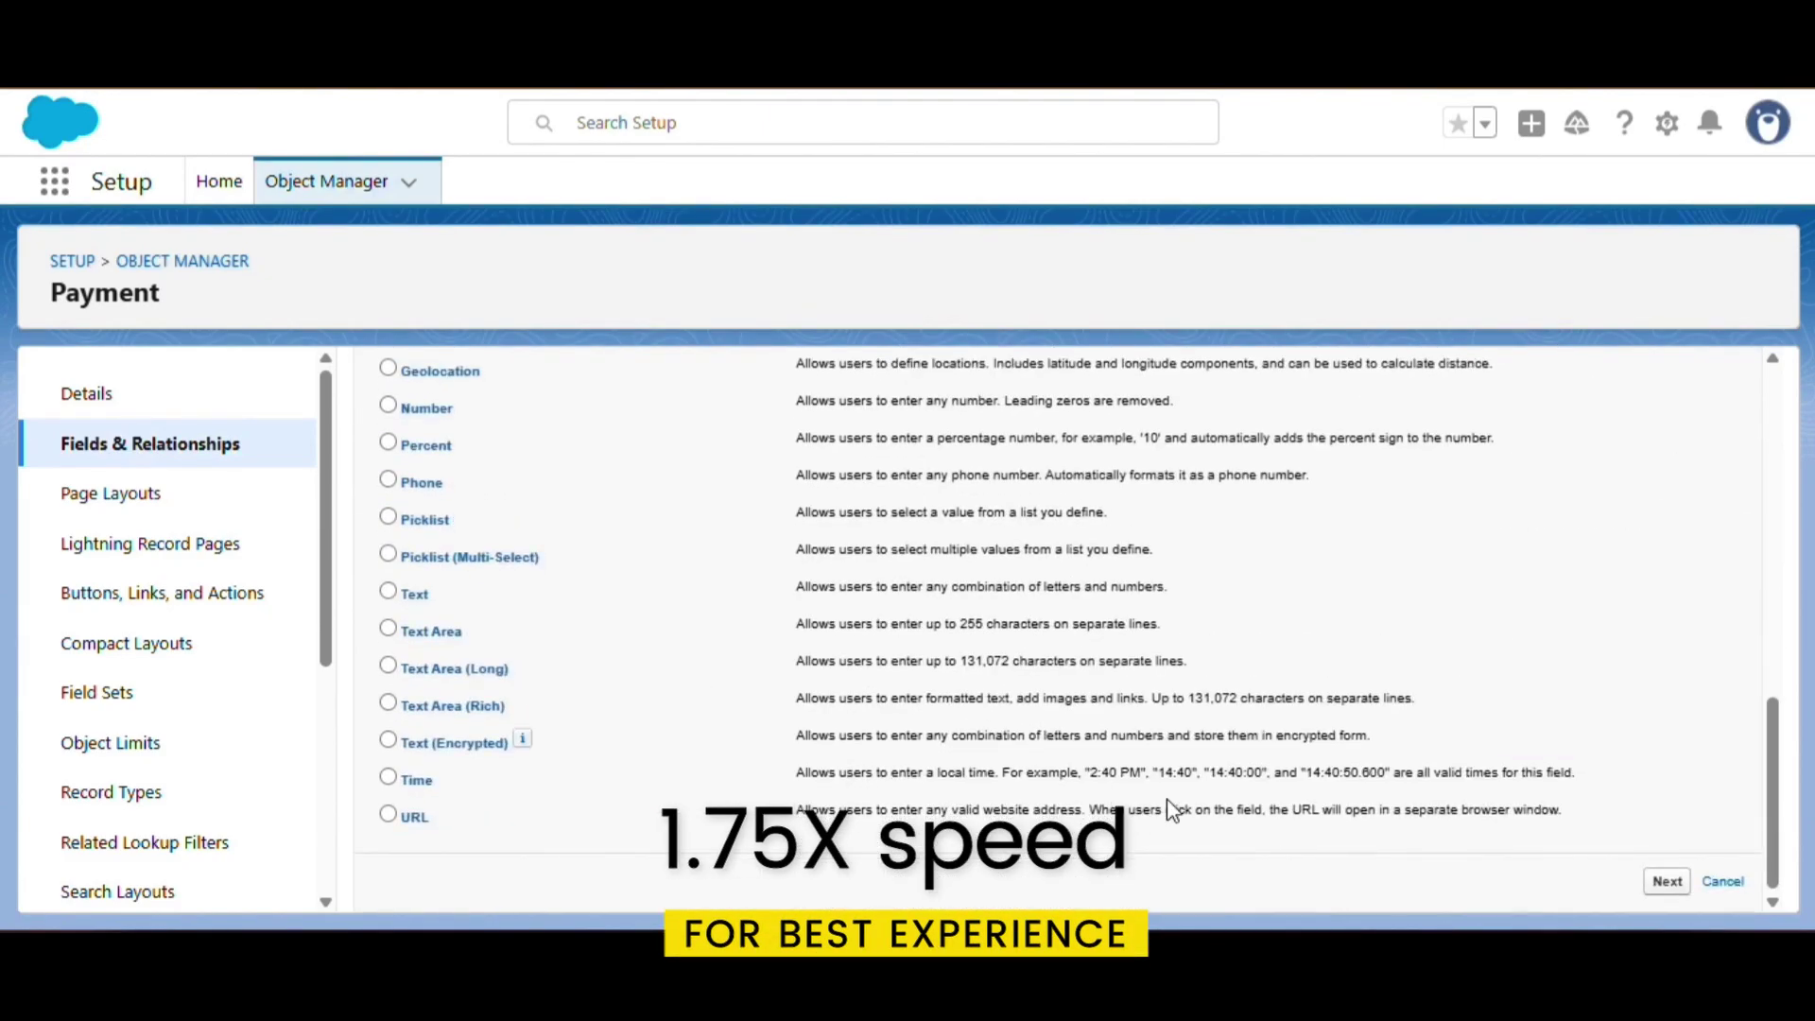
{"action": "left_click", "coordinate": [1666, 882]}
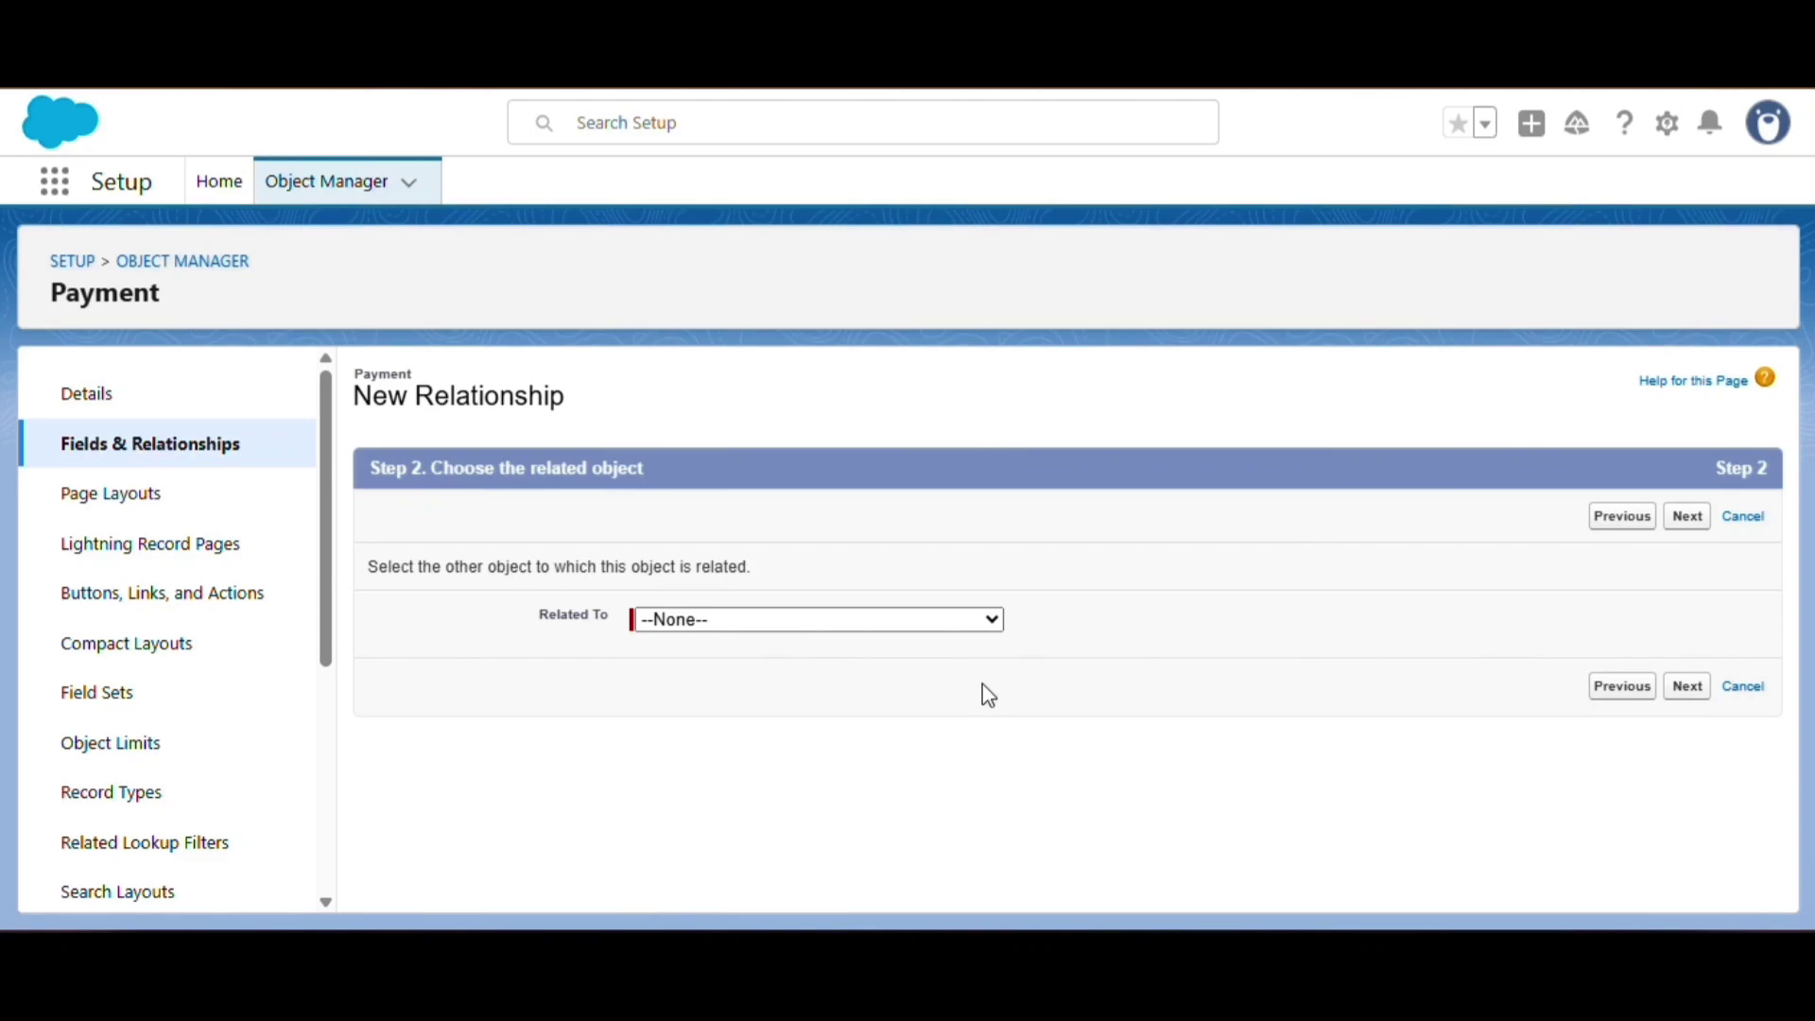
Open the Related To choices for the new lookup relationship on Payment.
{"action": "left_click", "coordinate": [709, 621]}
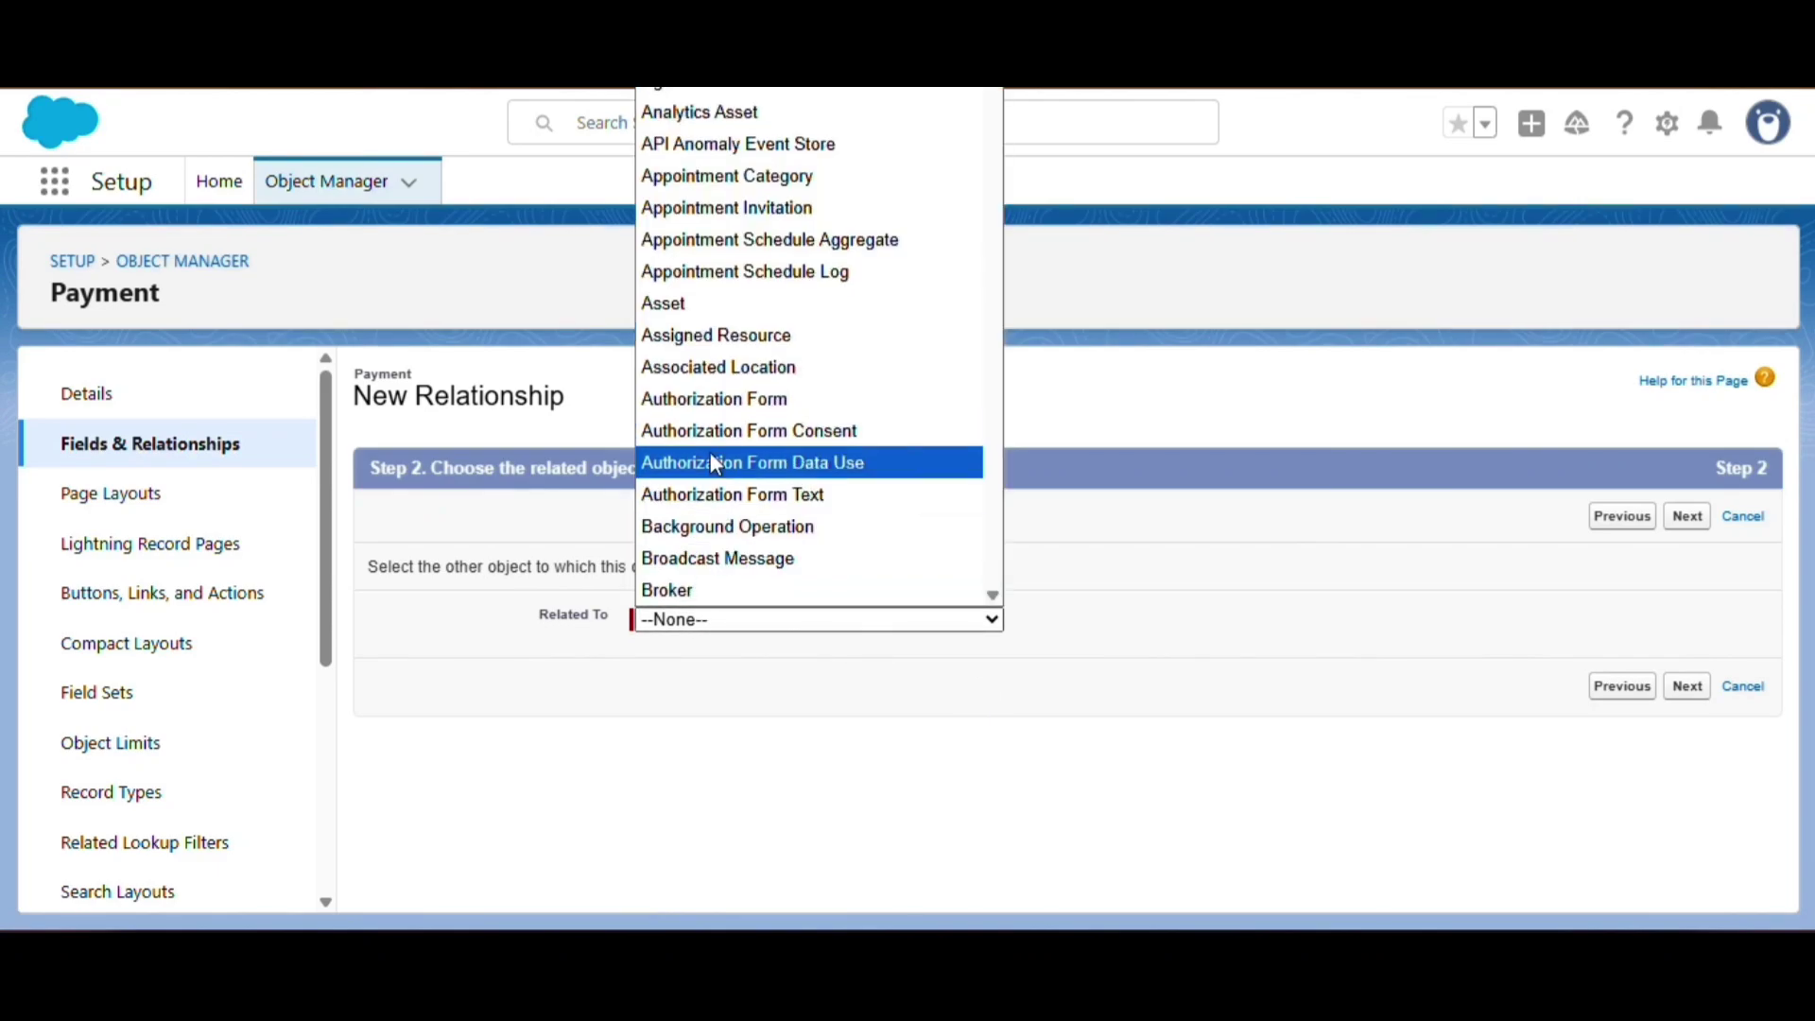